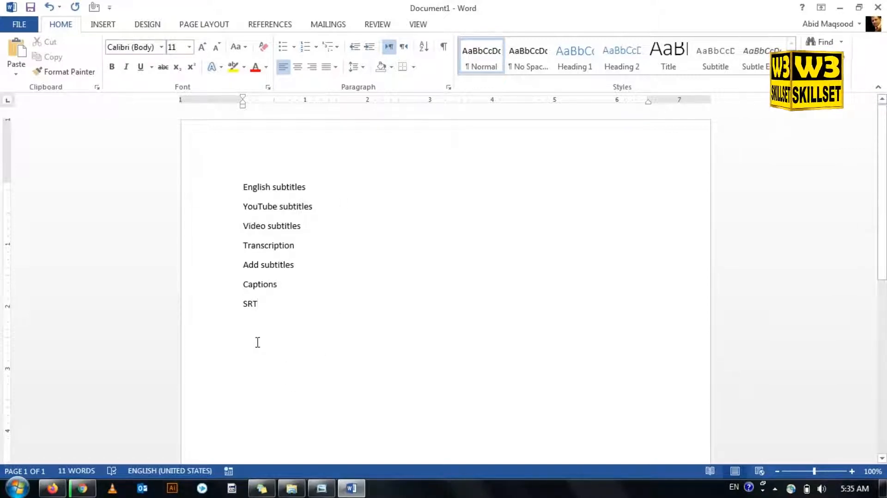
# Step: Switch to Chrome and open youtube.com in a new tab
pyautogui.click(82, 488)
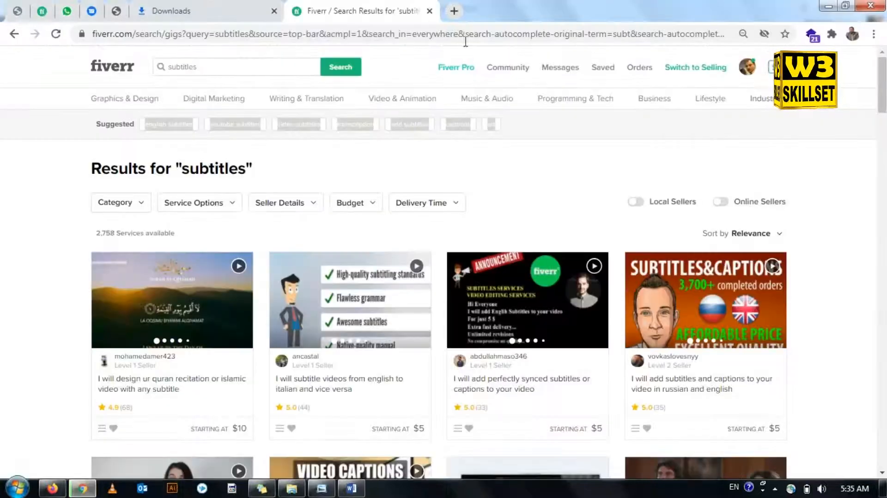
pyautogui.click(451, 11)
pyautogui.write('youtube.com')
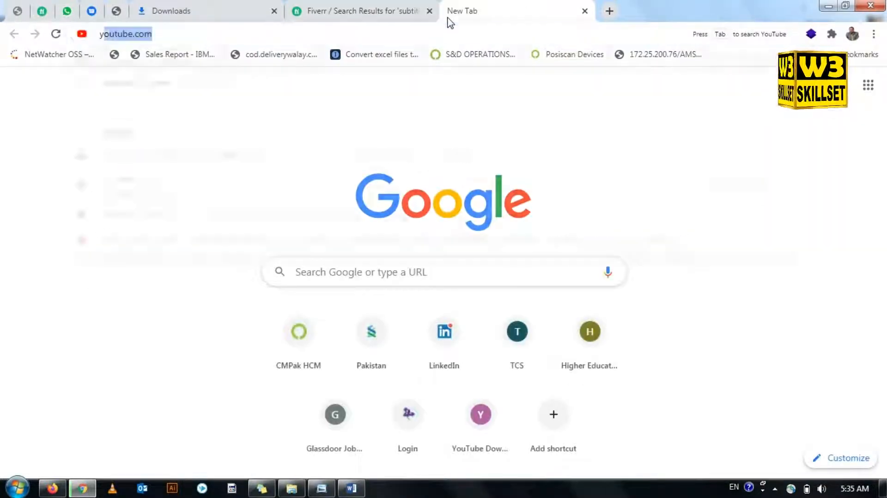
pyautogui.press('Return')
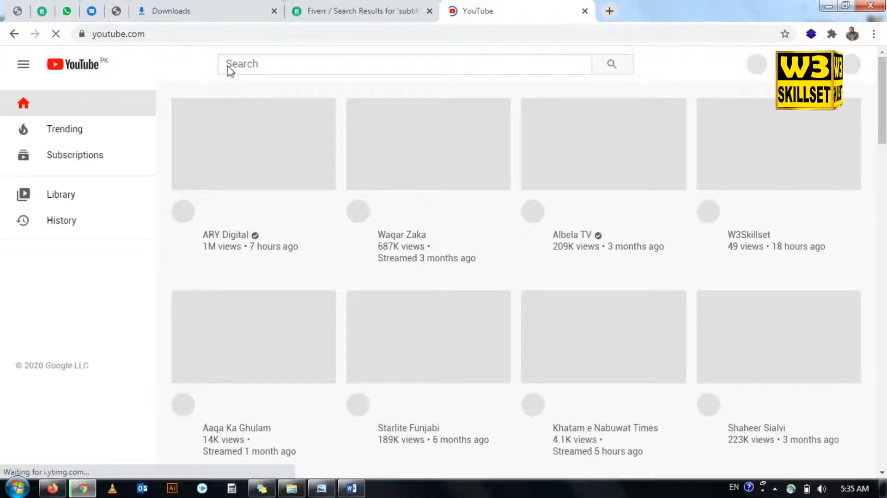
# Step: Search YouTube for "subtitle" and filter the results to videos with the Subtitles/CC feature
pyautogui.click(292, 73)
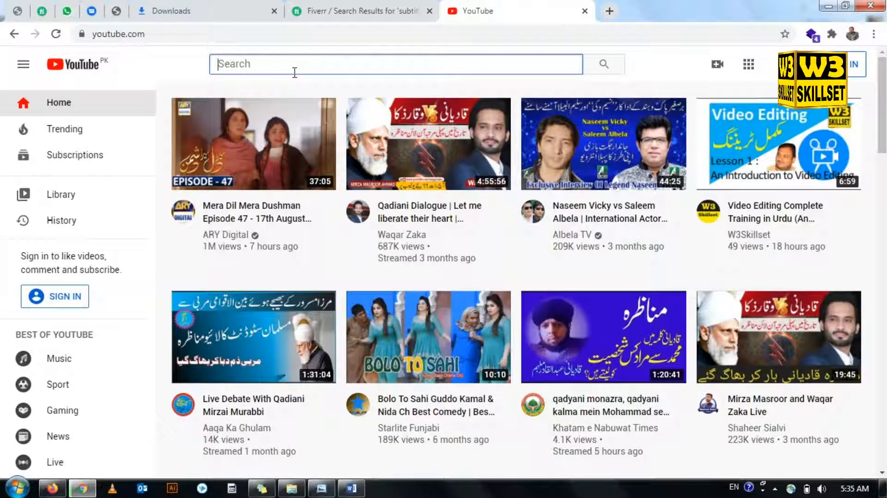
pyautogui.write('sub')
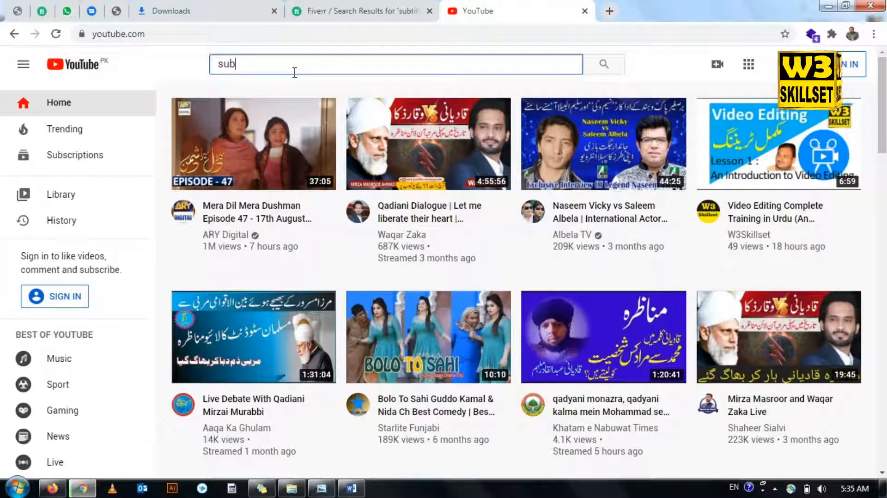
pyautogui.write('title')
pyautogui.press('Return')
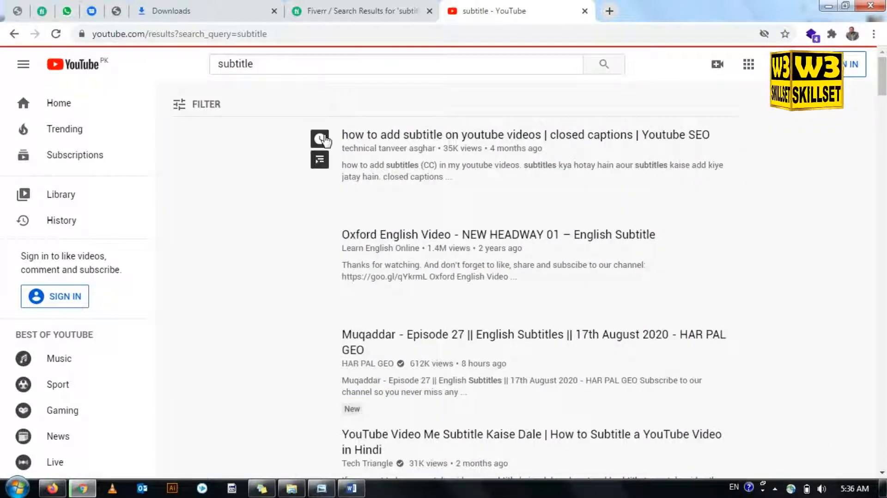
pyautogui.click(181, 105)
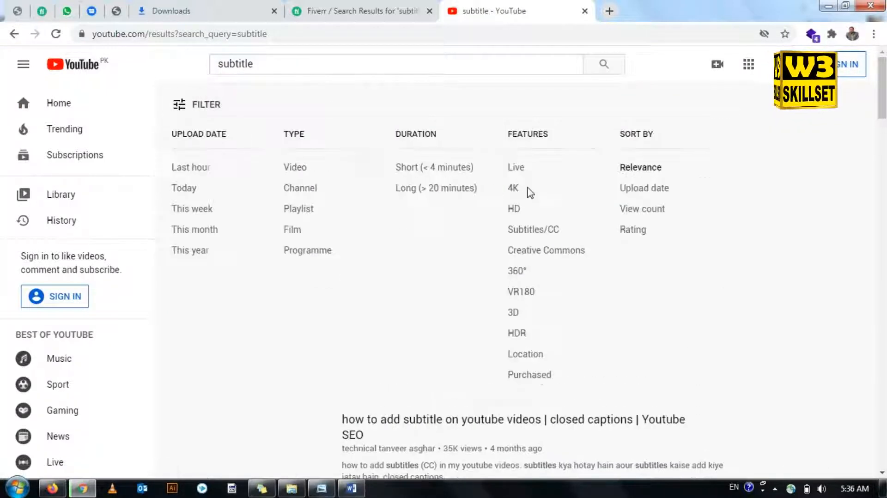
pyautogui.click(534, 230)
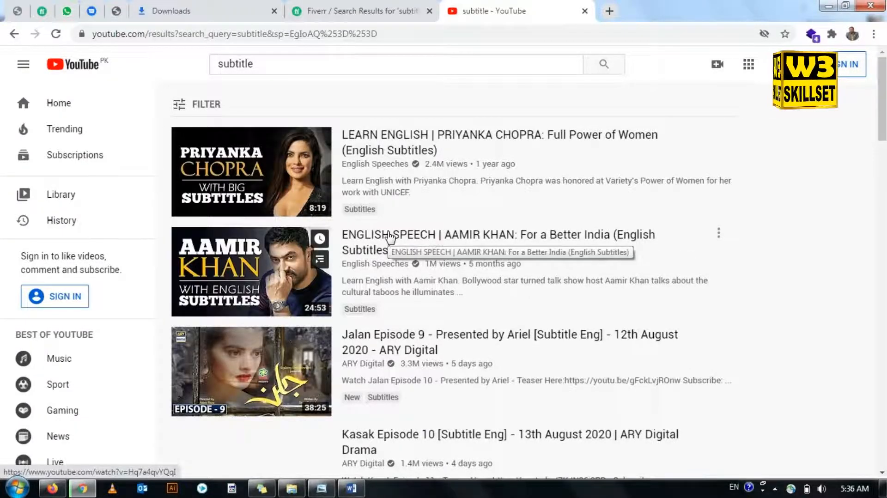
# Step: Preview the video "Kasak Episode 10 [Subtitle Eng]" paused at about 2:39, and close the YouTube tab
pyautogui.scroll(-4, 389, 236)
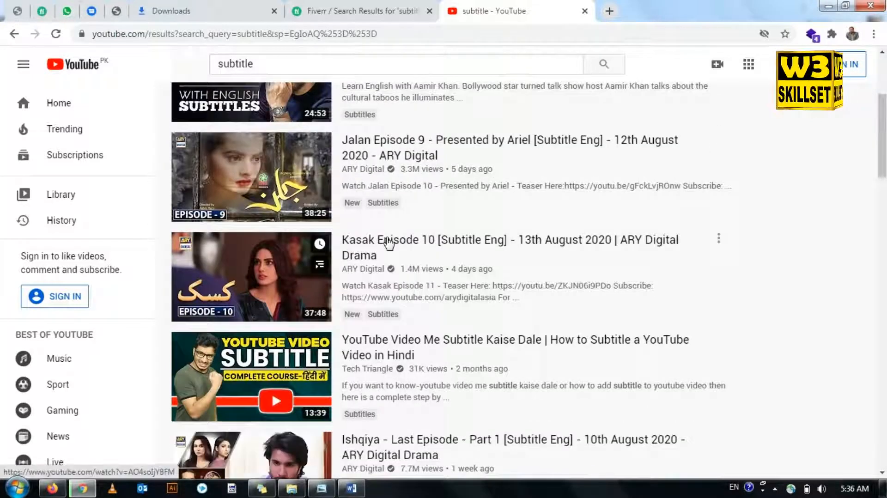
pyautogui.click(388, 238)
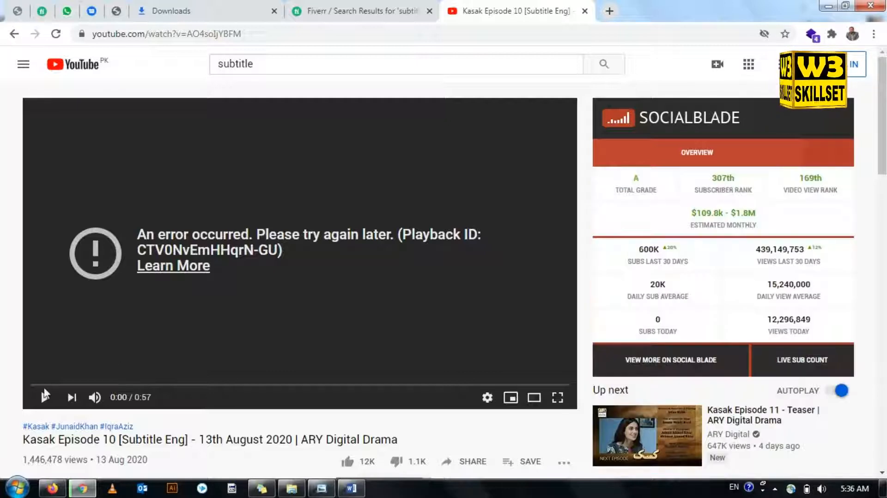
pyautogui.click(45, 398)
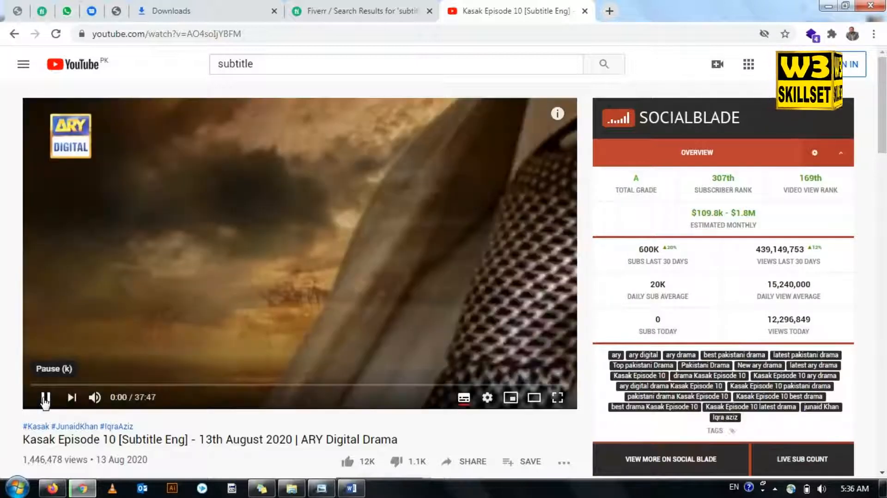
pyautogui.click(45, 398)
pyautogui.click(64, 384)
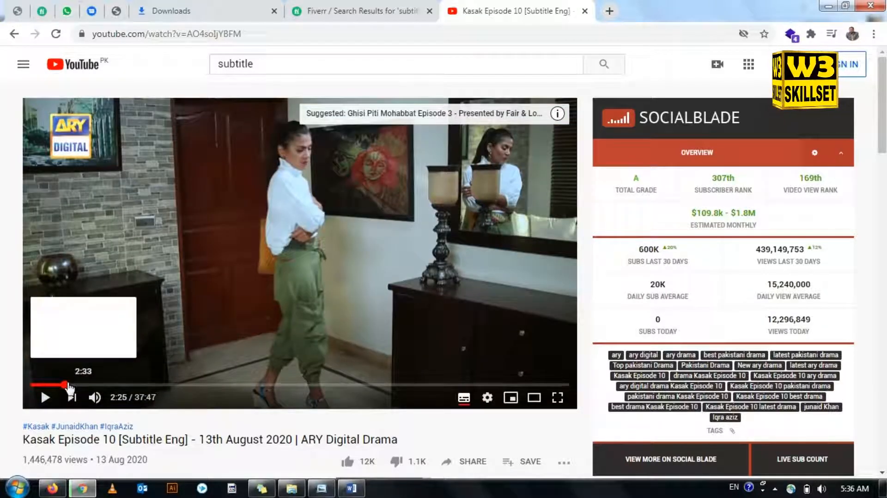
pyautogui.click(69, 384)
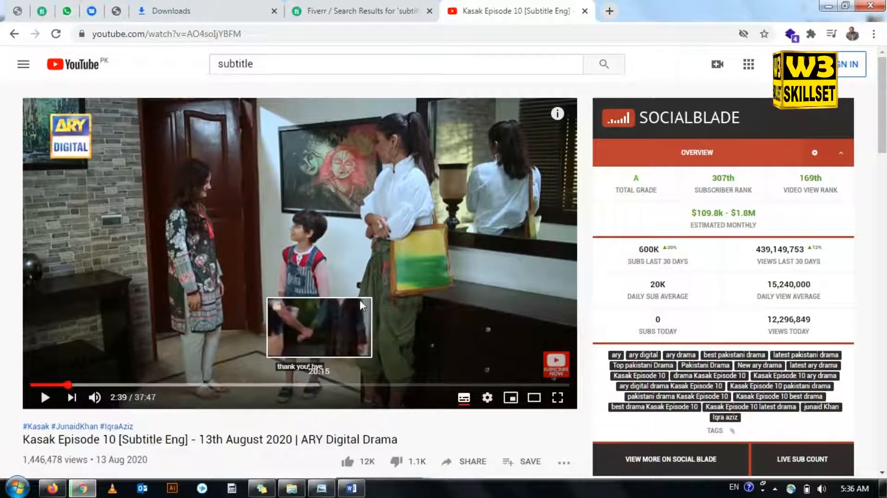
pyautogui.click(585, 10)
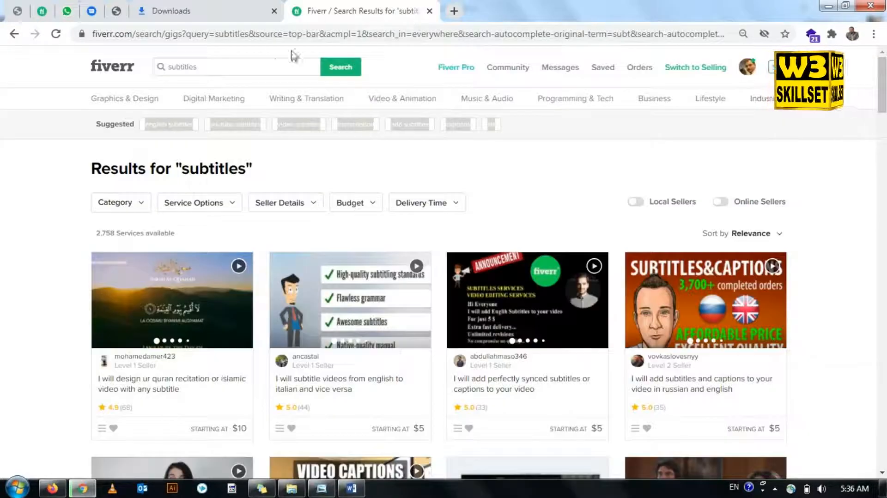
# Step: Rerun the Fiverr search for "subtitles" and examine the number of services and the listed gigs
pyautogui.click(244, 68)
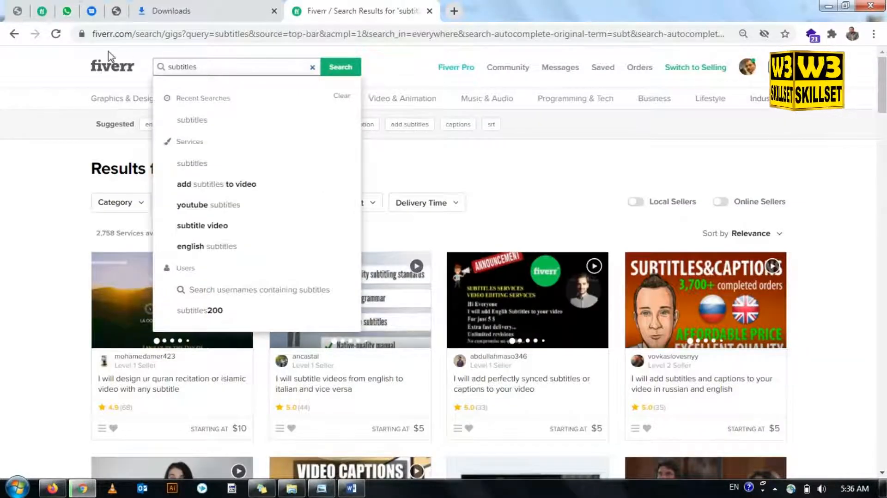
pyautogui.click(338, 67)
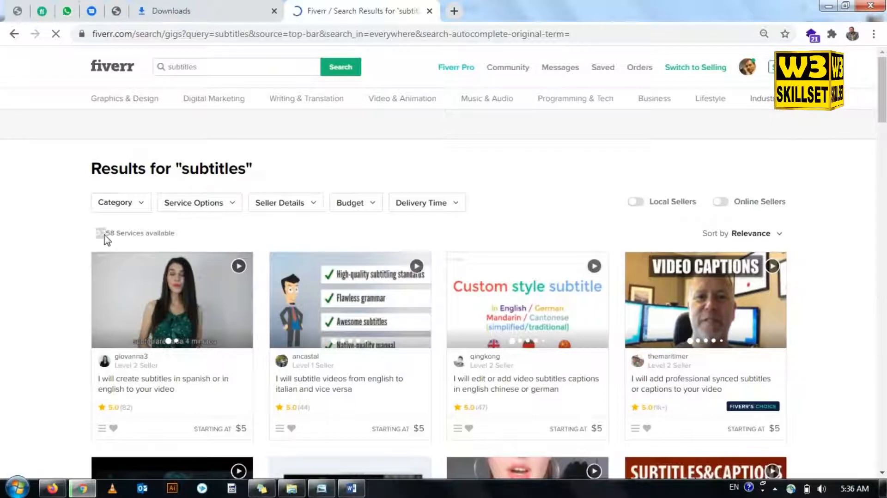
pyautogui.moveTo(119, 240); pyautogui.dragTo(196, 232)
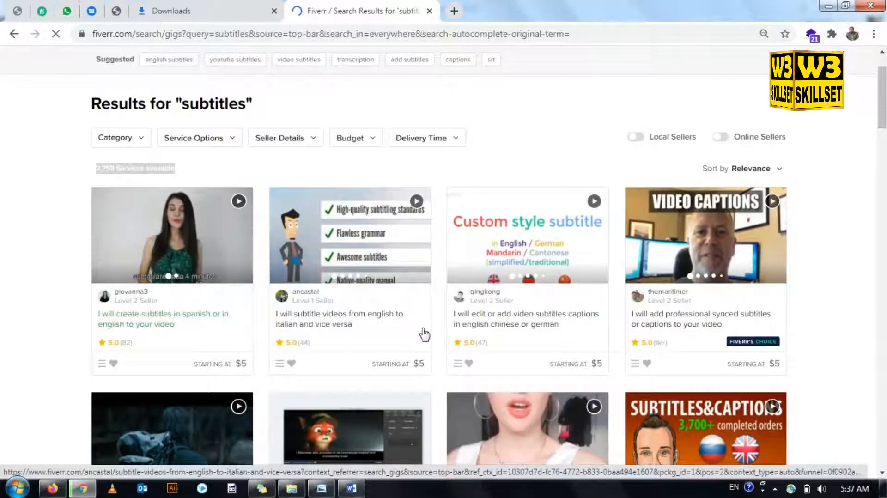
pyautogui.scroll(-5, 739, 368)
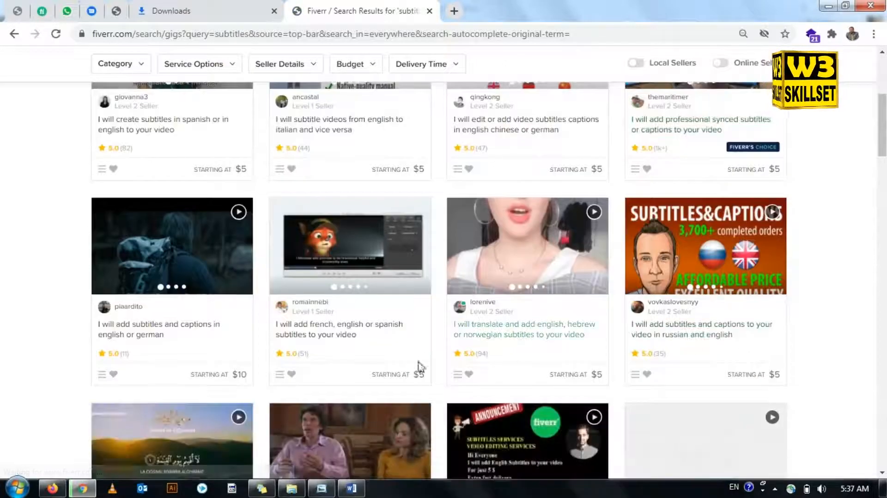
pyautogui.scroll(-5, 227, 369)
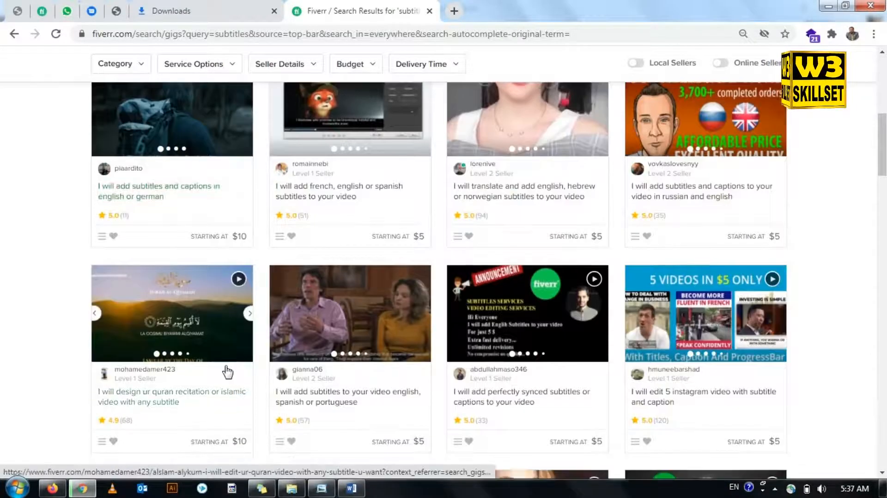
pyautogui.scroll(8, 226, 369)
pyautogui.scroll(3, 226, 370)
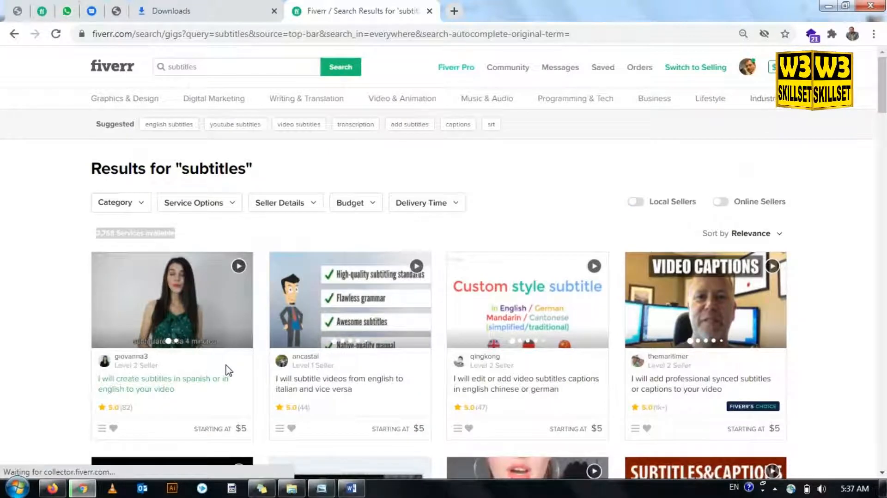
# Step: Copy the keyword "English subtitles" from the Word list, search Fiverr for it and highlight the number of services available
pyautogui.click(351, 488)
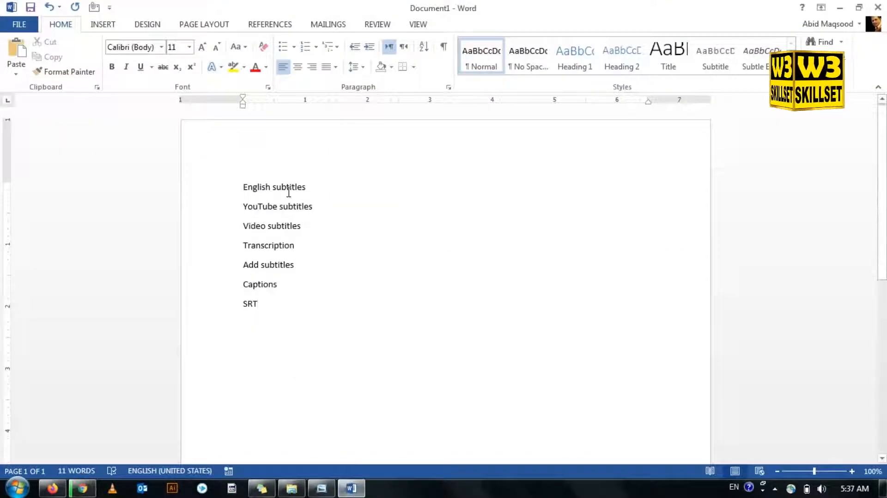
pyautogui.moveTo(309, 190); pyautogui.dragTo(242, 188)
pyautogui.hotkey('ctrl', 'c')
pyautogui.hotkey('alt', 'Tab')
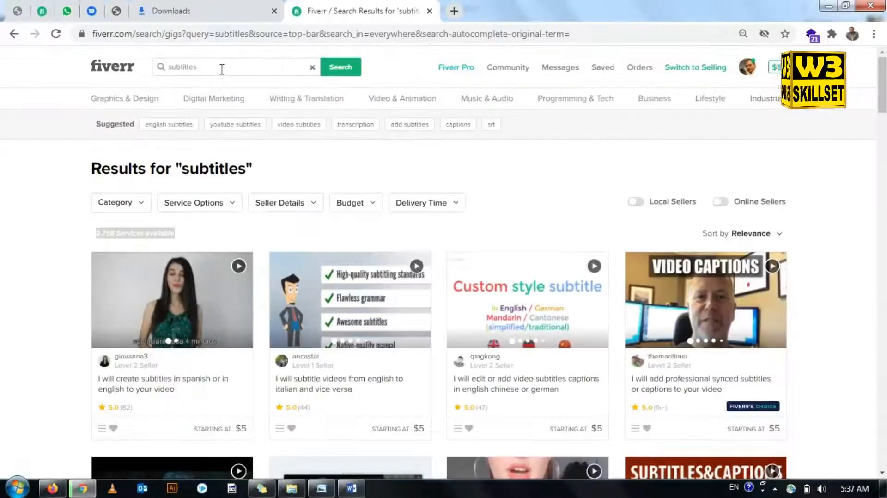
pyautogui.doubleClick(222, 70)
pyautogui.hotkey('ctrl', 'v')
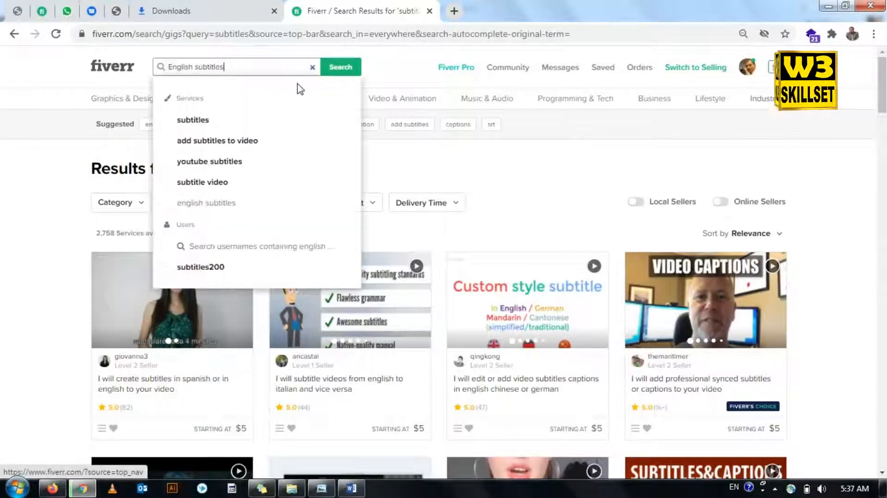
pyautogui.click(334, 71)
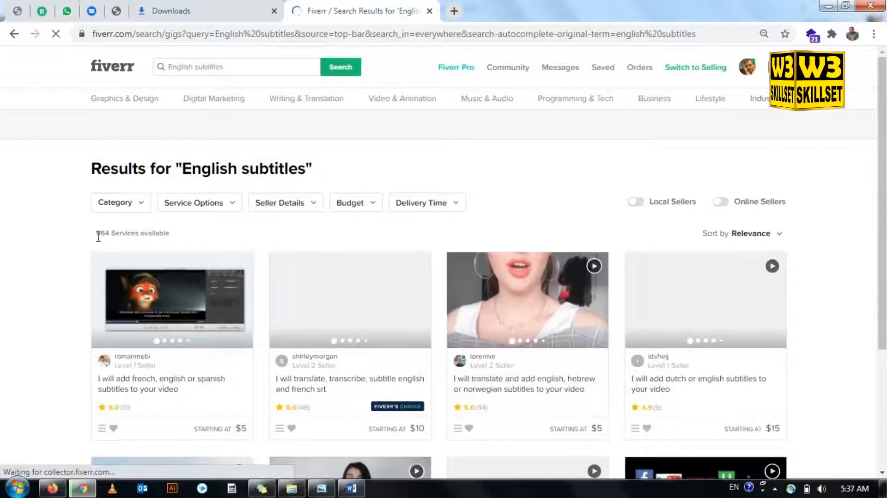
pyautogui.tripleClick(98, 235)
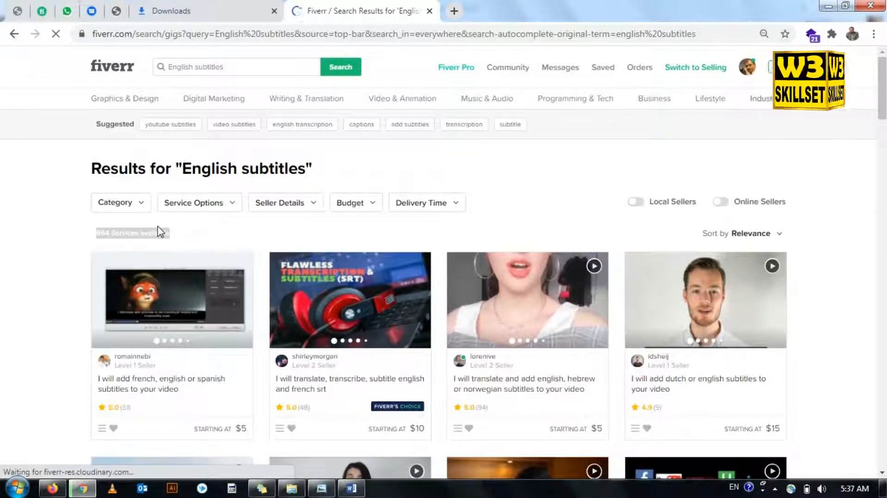
# Step: Copy "YouTube subtitles" from the Word list, search Fiverr for it and review the service count and gigs
pyautogui.hotkey('alt', 'Tab')
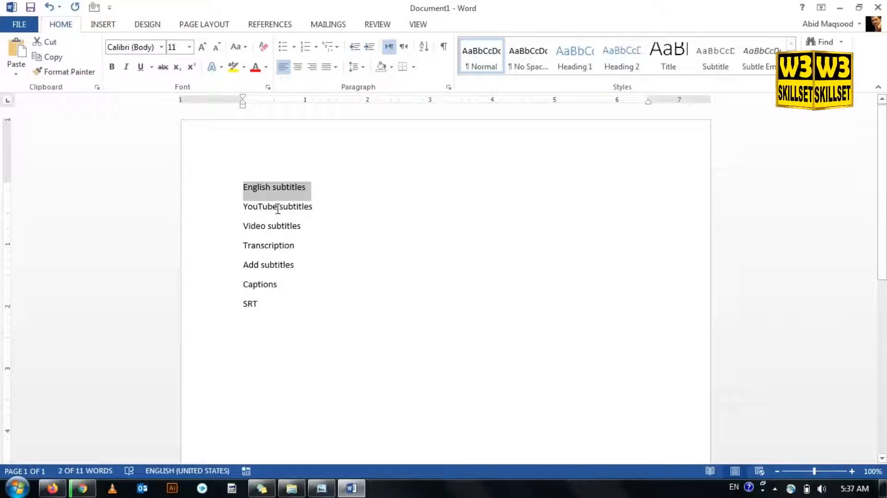
pyautogui.moveTo(311, 205); pyautogui.dragTo(255, 210)
pyautogui.hotkey('ctrl', 'c')
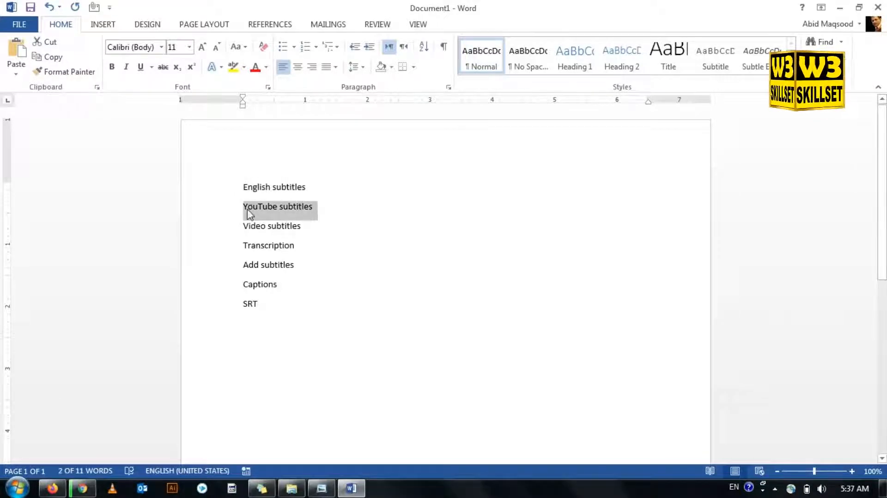
pyautogui.hotkey('alt', 'Tab')
pyautogui.moveTo(229, 69); pyautogui.dragTo(102, 73)
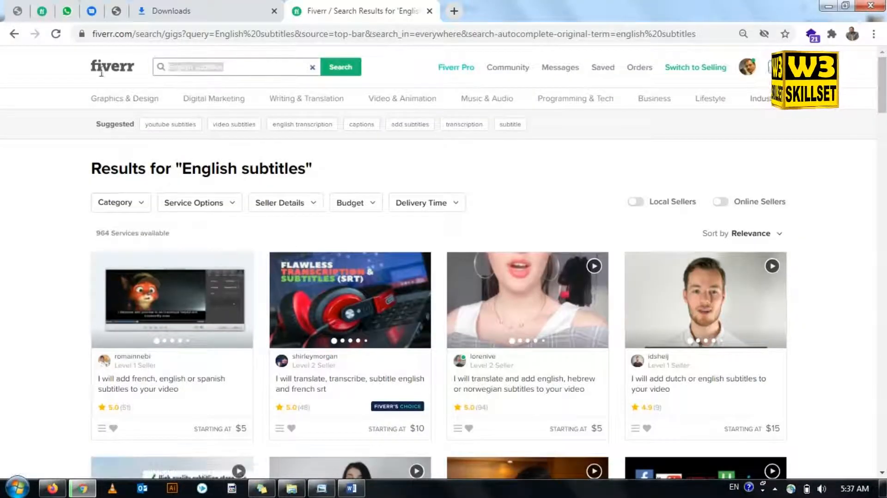
pyautogui.hotkey('ctrl', 'v')
pyautogui.click(333, 73)
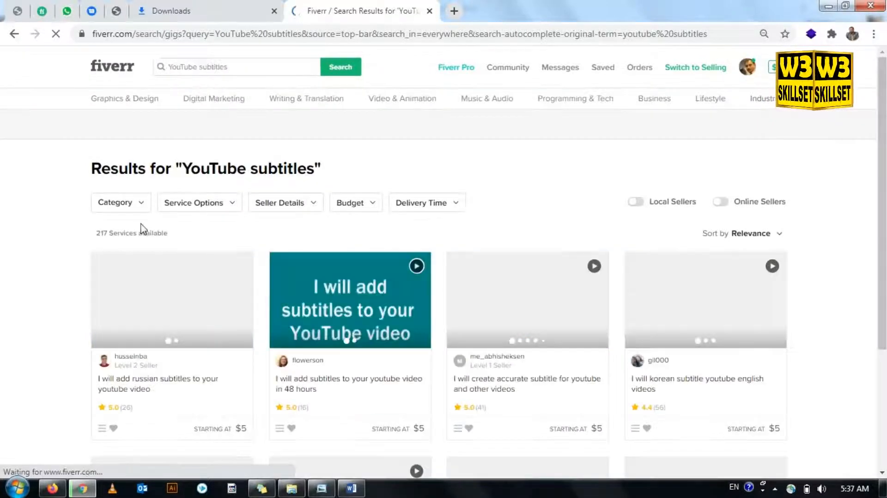
pyautogui.tripleClick(104, 234)
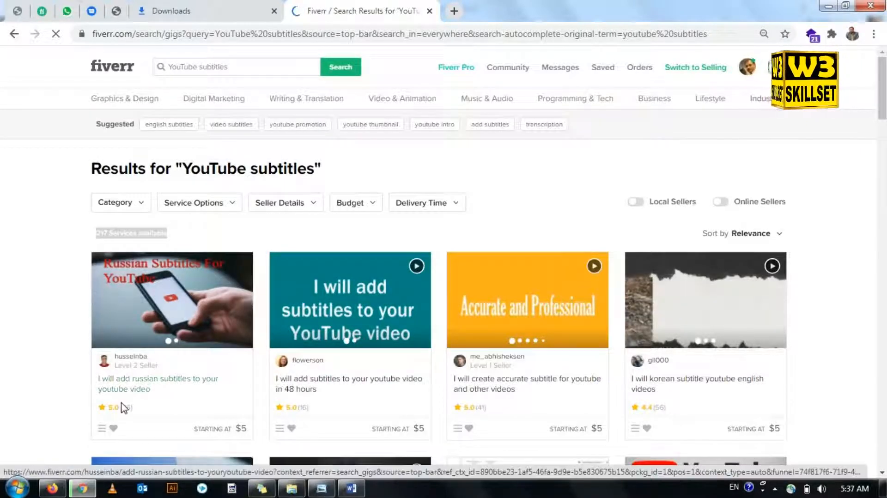
pyautogui.scroll(-3, 582, 402)
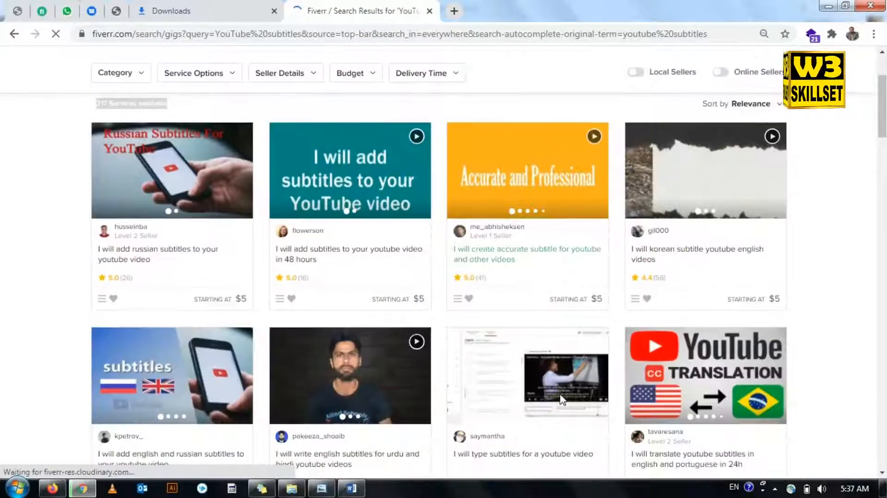
pyautogui.scroll(-3, 575, 423)
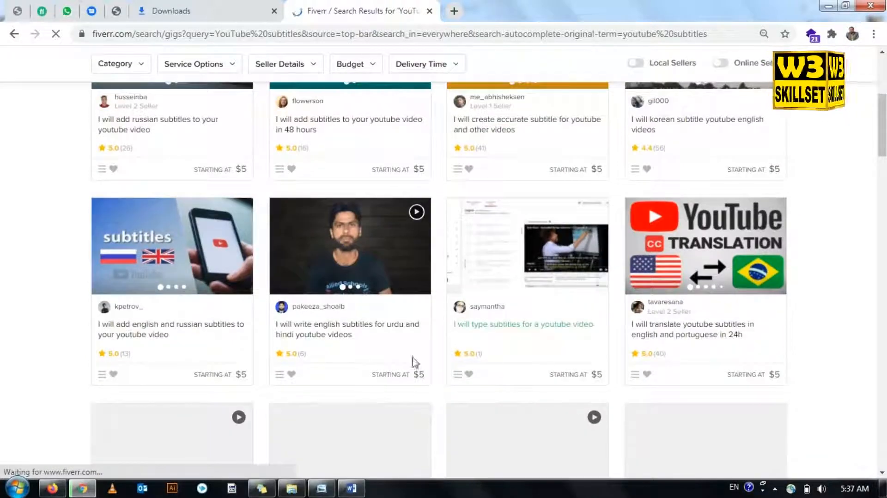
pyautogui.scroll(4, 148, 349)
# Step: Copy the keyword "Video subtitles" from the Word list and search Fiverr for it
pyautogui.hotkey('alt', 'Tab')
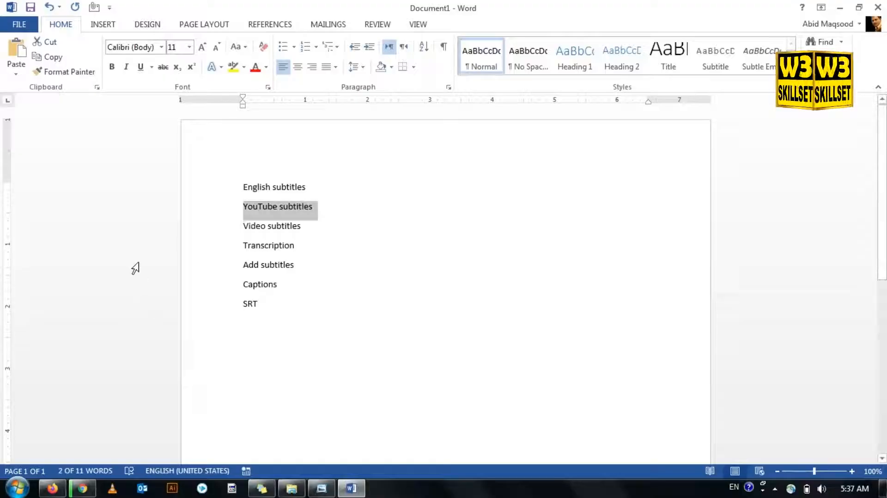
pyautogui.moveTo(305, 229); pyautogui.dragTo(245, 224)
pyautogui.hotkey('ctrl', 'c')
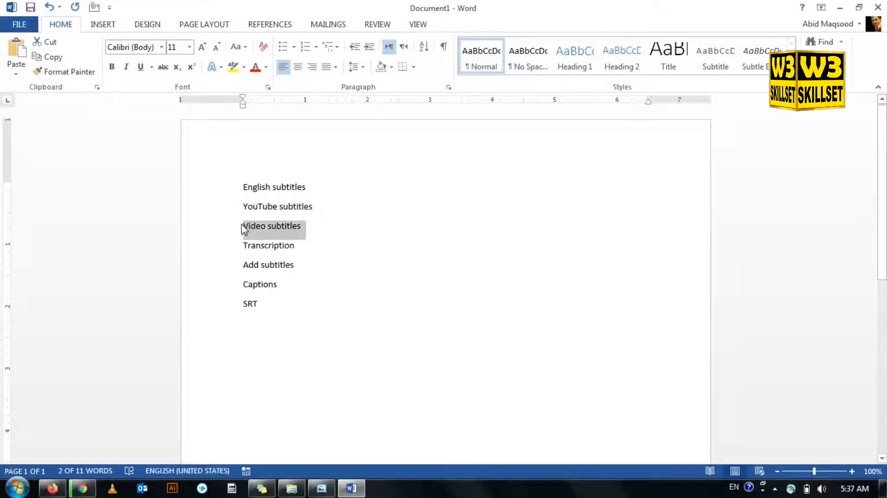
pyautogui.hotkey('alt', 'Tab')
pyautogui.moveTo(257, 66); pyautogui.dragTo(77, 57)
pyautogui.hotkey('ctrl', 'v')
pyautogui.click(340, 66)
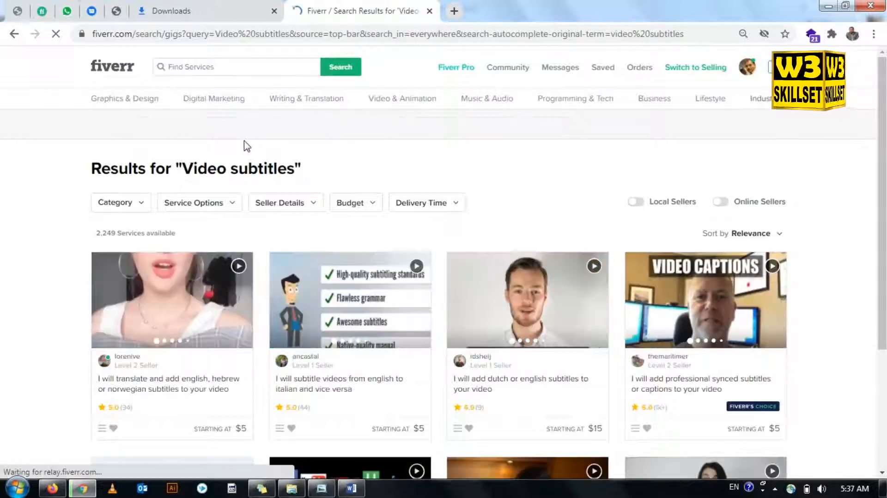
# Step: Copy the keyword "Transcription" from the Word list, search Fiverr for it and highlight the number of services available
pyautogui.tripleClick(108, 236)
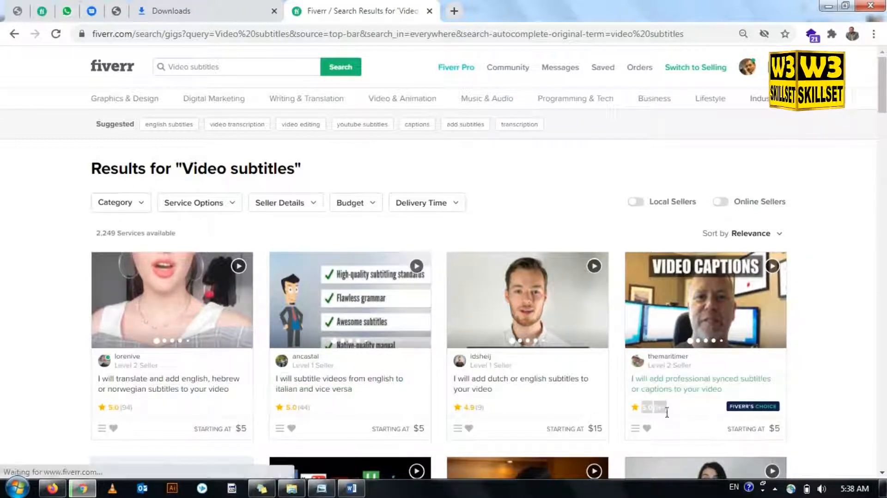
pyautogui.hotkey('alt', 'Tab')
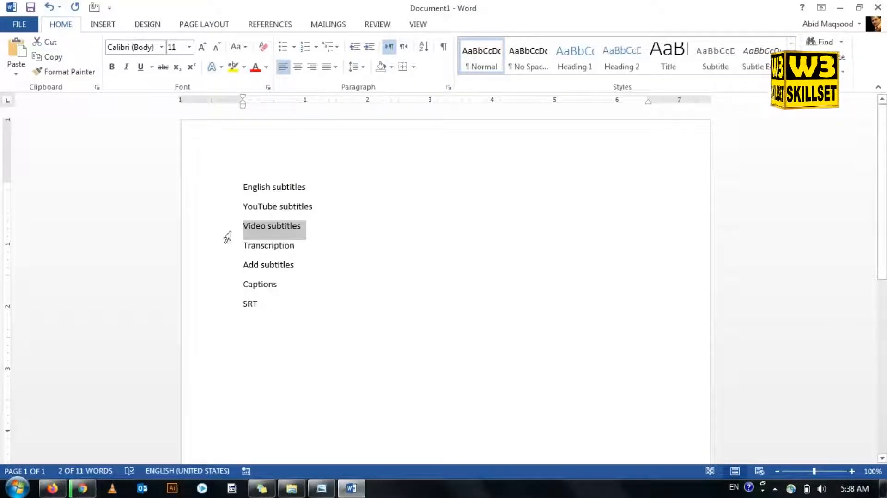
pyautogui.tripleClick(271, 243)
pyautogui.hotkey('ctrl', 'c')
pyautogui.hotkey('alt', 'Tab')
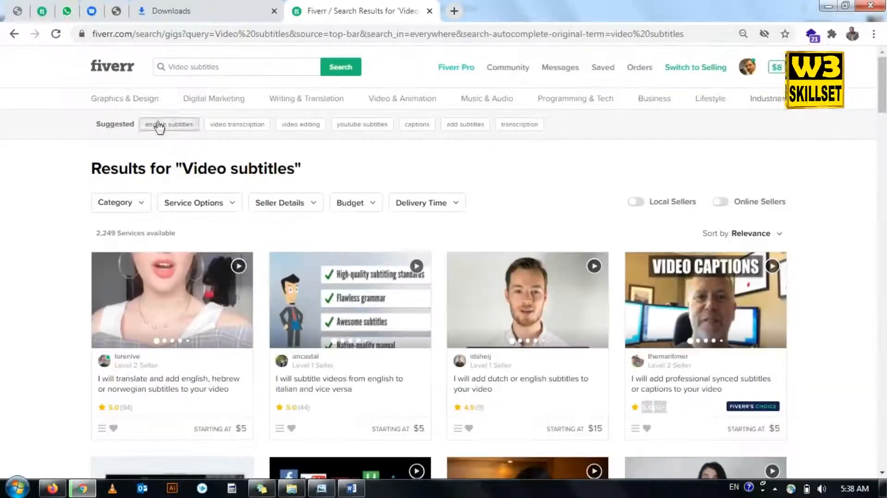
pyautogui.tripleClick(217, 65)
pyautogui.hotkey('ctrl', 'v')
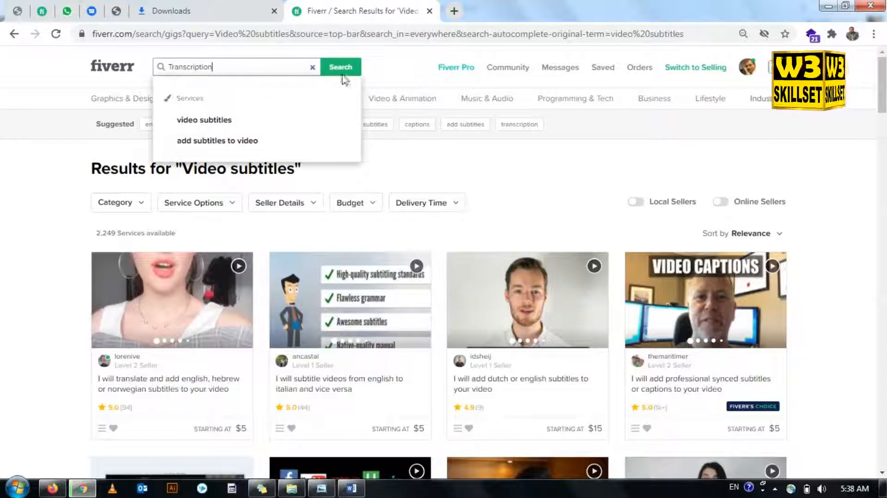
pyautogui.click(344, 69)
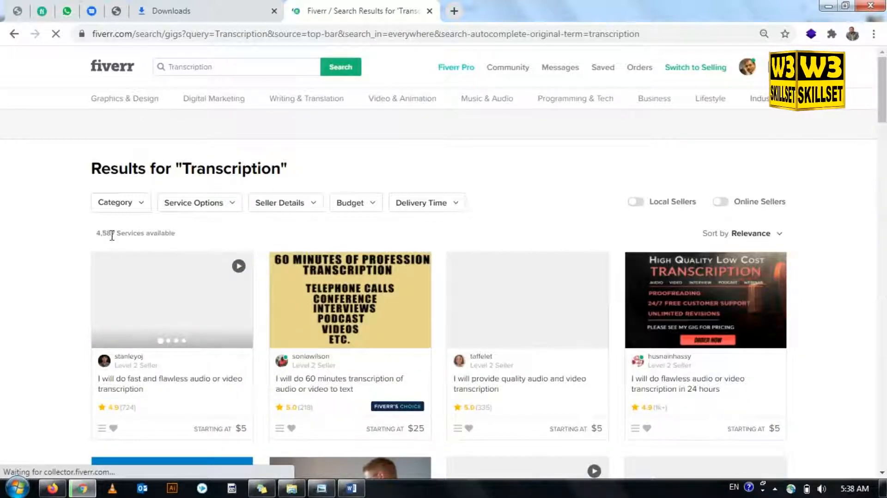
pyautogui.doubleClick(107, 234)
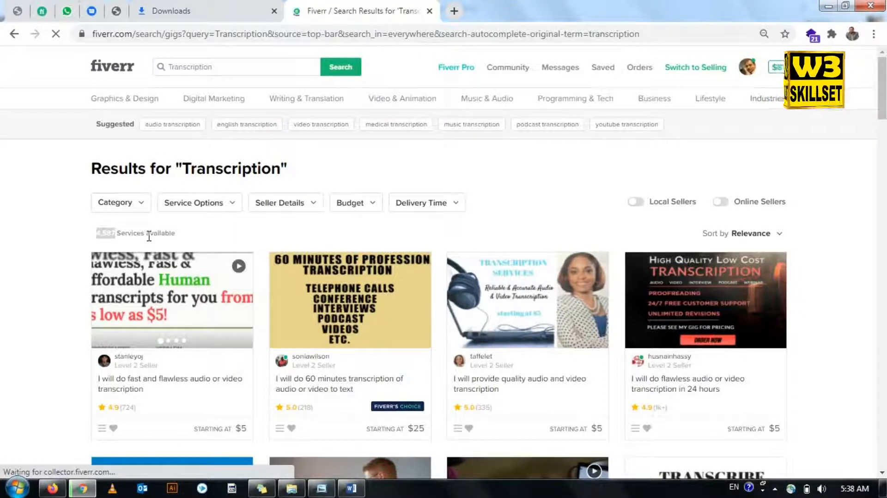
# Step: Copy the keyword "Add subtitles" from the Word list and search Fiverr for it
pyautogui.hotkey('alt', 'Tab')
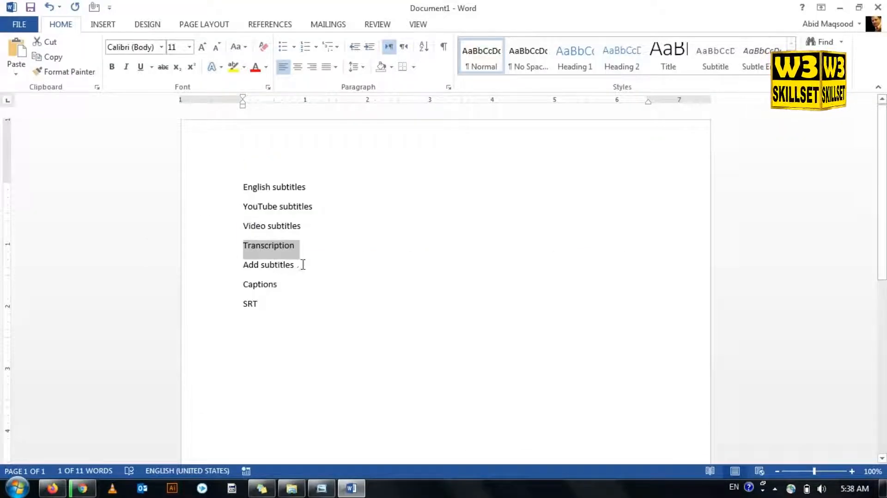
pyautogui.moveTo(302, 264); pyautogui.dragTo(244, 264)
pyautogui.hotkey('alt', 'Tab')
pyautogui.moveTo(217, 68); pyautogui.dragTo(119, 69)
pyautogui.hotkey('ctrl', 'v')
pyautogui.press('Return')
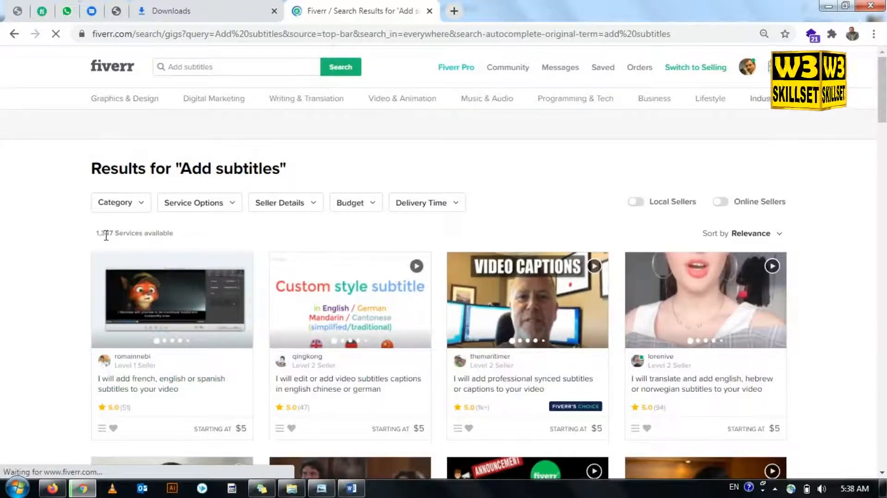
# Step: Take the keyword "Captions" from the Word list and search Fiverr for it
pyautogui.hotkey('alt', 'Tab')
pyautogui.doubleClick(260, 283)
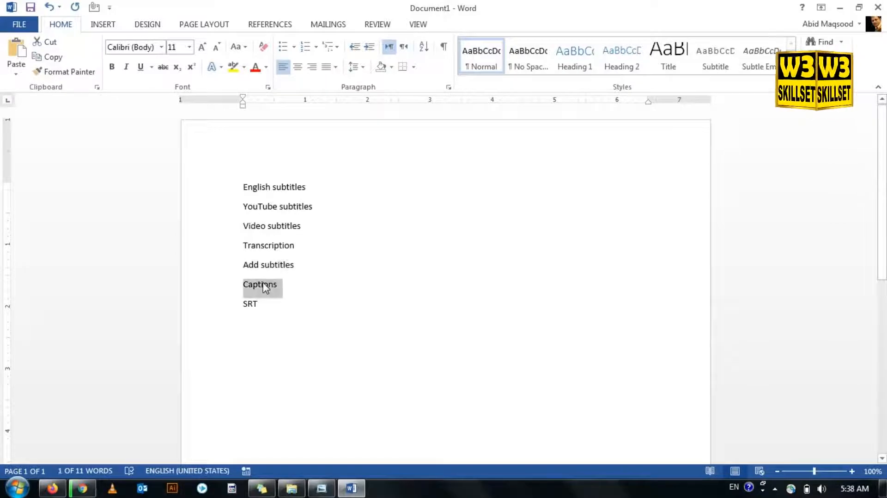
pyautogui.hotkey('alt', 'Tab')
pyautogui.write('Captions')
pyautogui.click(339, 73)
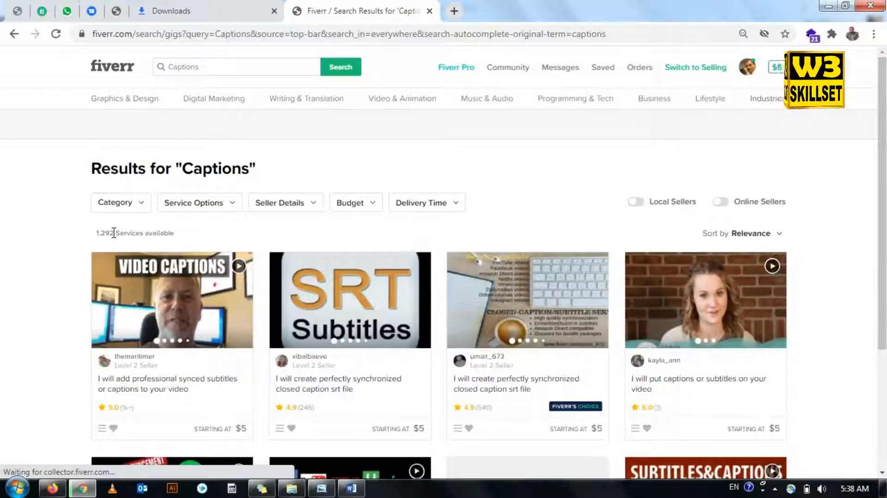
# Step: Search Fiverr for "SRT" and review the number of services and the listed gigs
pyautogui.moveTo(214, 65); pyautogui.dragTo(81, 71)
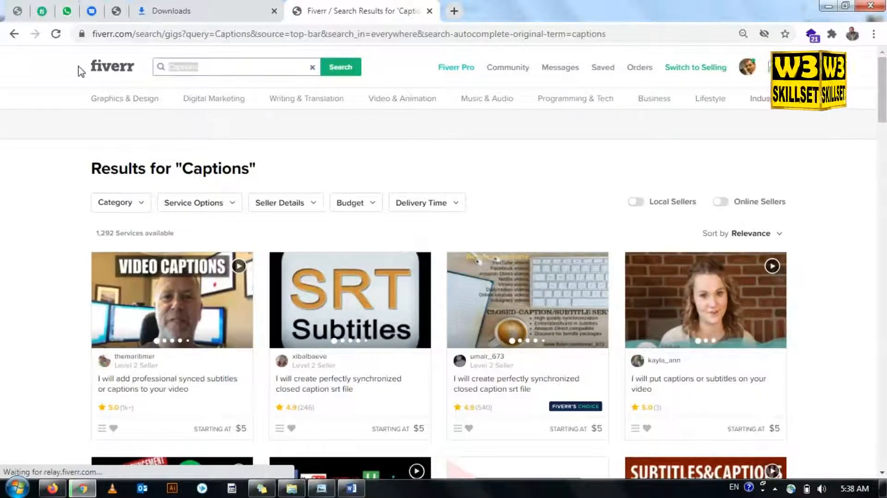
pyautogui.write('SRT')
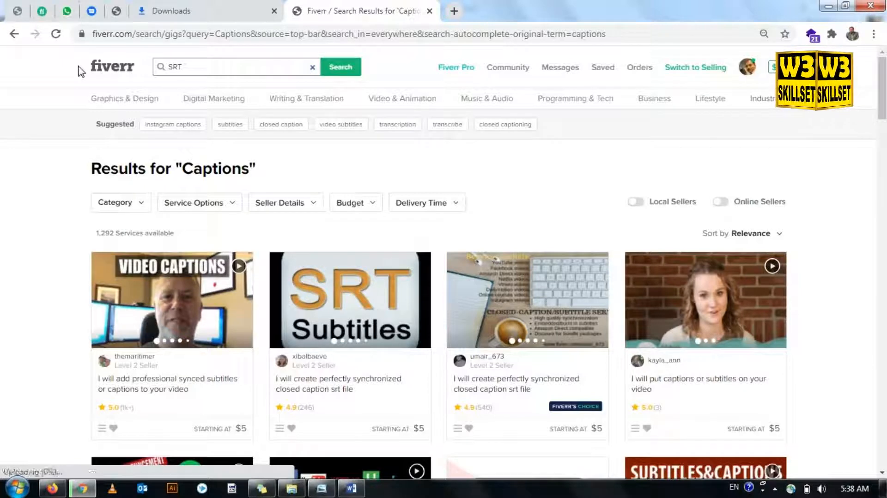
pyautogui.press('Return')
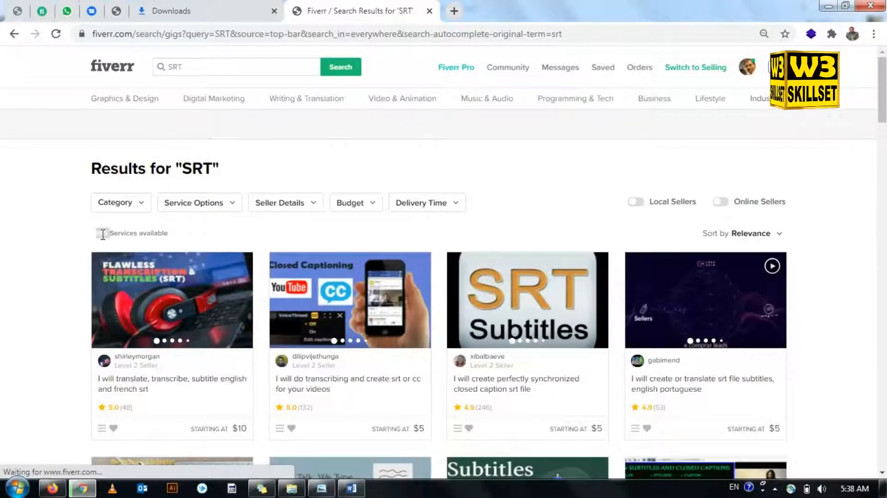
pyautogui.scroll(-3, 300, 265)
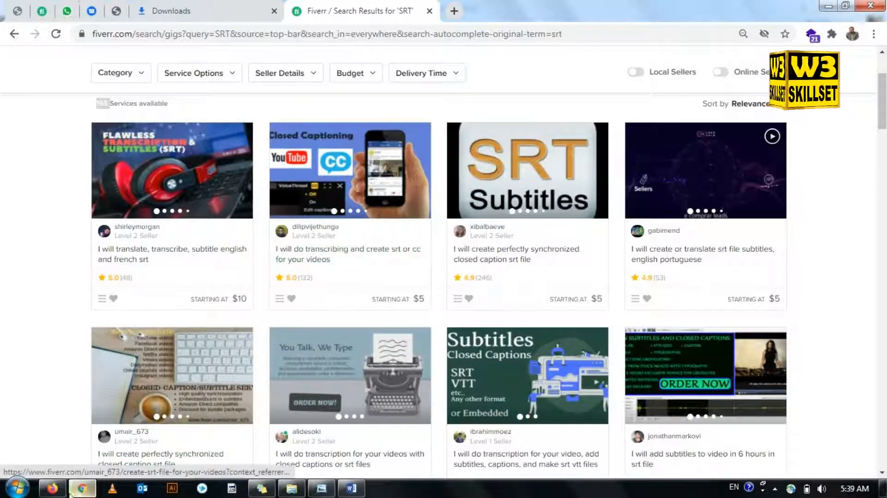
# Step: Switch to YouTube Studio in Firefox and open the subtitles page of the "Small skill QR Code" video
pyautogui.click(53, 488)
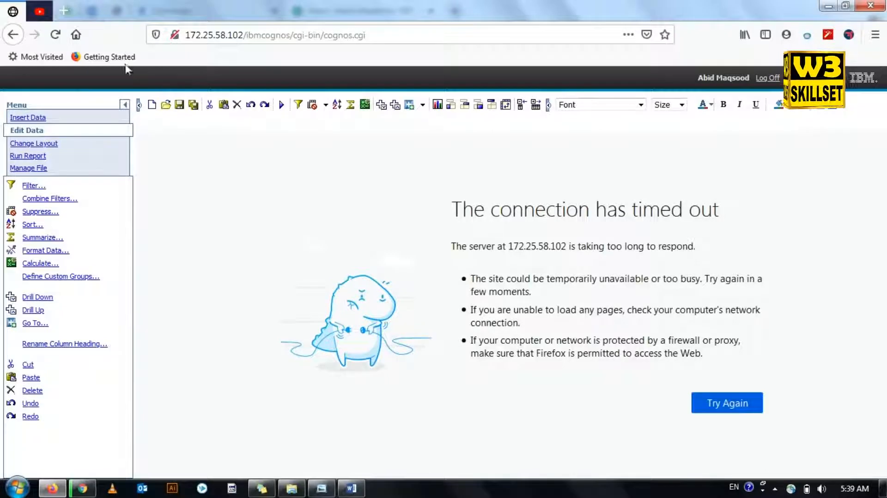
pyautogui.click(39, 11)
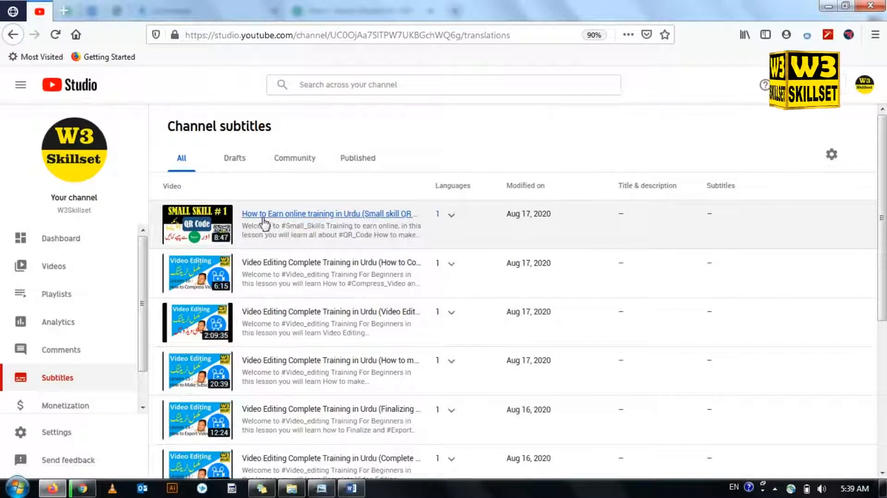
pyautogui.click(210, 226)
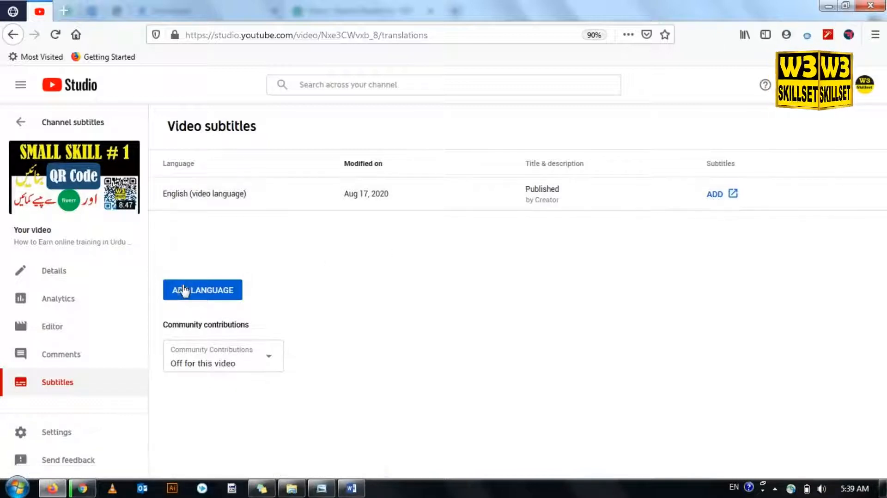
# Step: Add English (United States) to the video's subtitle languages and highlight its entry
pyautogui.press('Return')
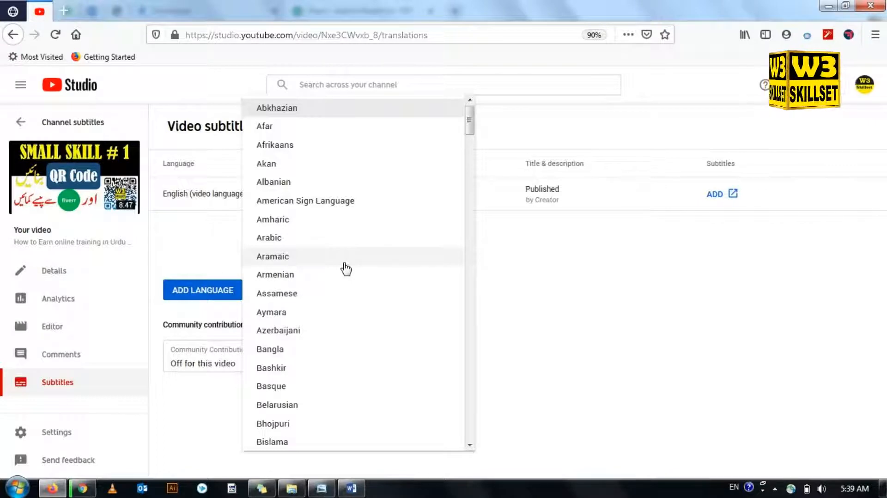
pyautogui.scroll(-5, 347, 227)
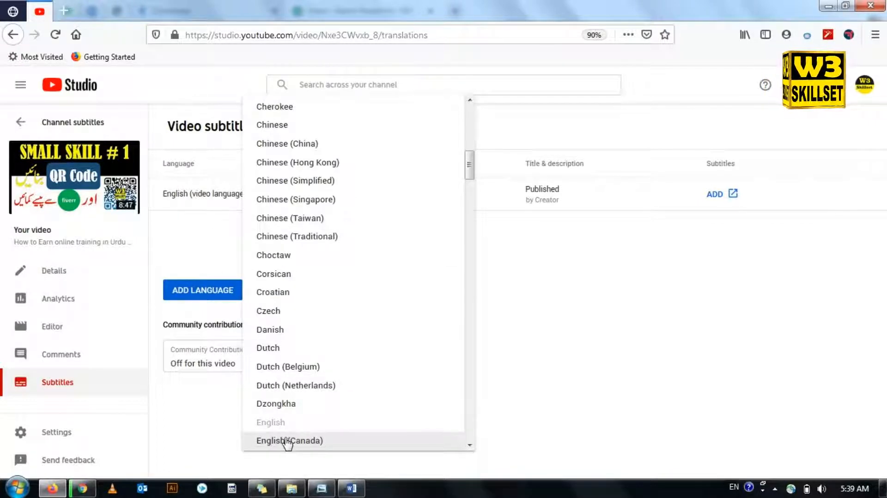
pyautogui.scroll(-2, 287, 442)
pyautogui.scroll(-2, 325, 414)
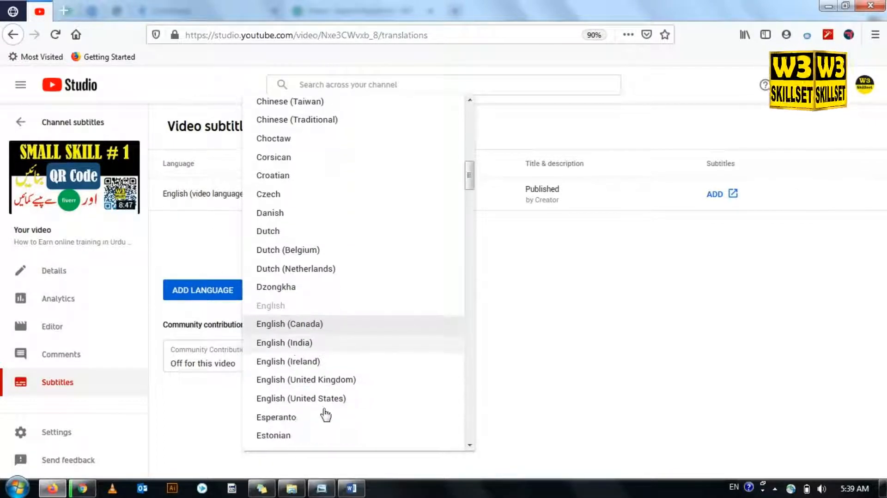
pyautogui.click(349, 399)
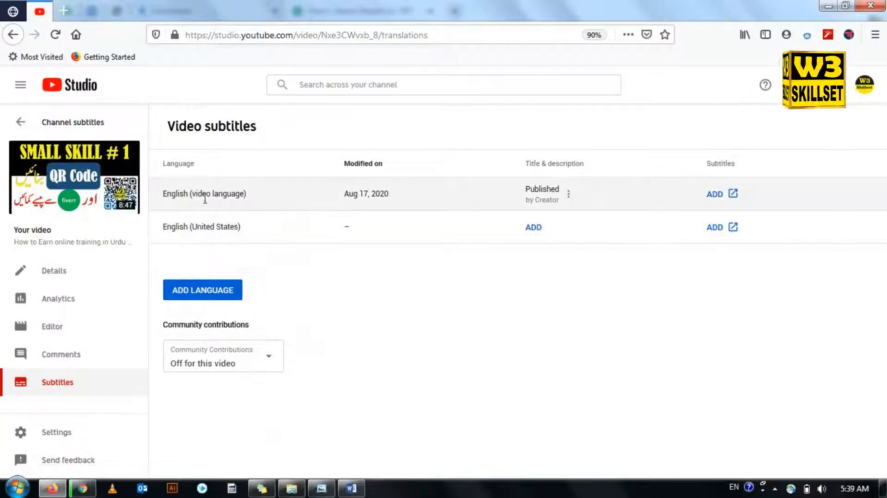
pyautogui.tripleClick(207, 226)
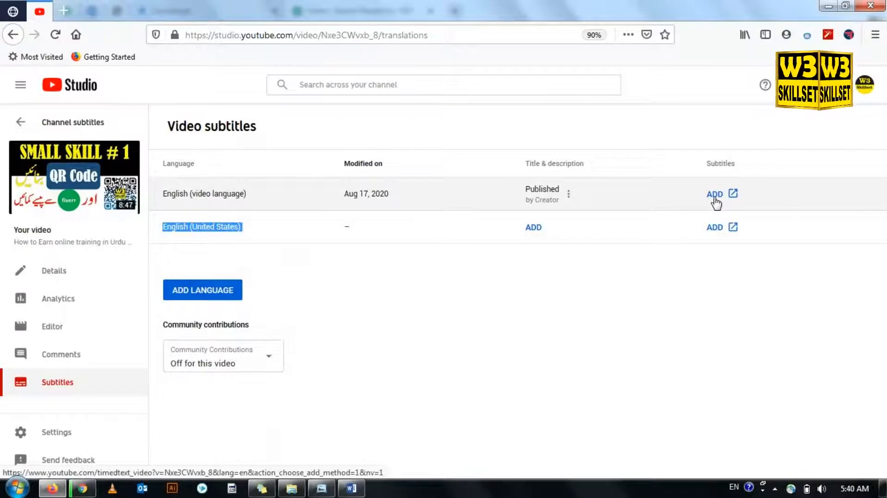
# Step: Start adding subtitles for the English video language with Transcribe and auto-sync, and return to YouTube Studio without entering a transcript
pyautogui.click(714, 194)
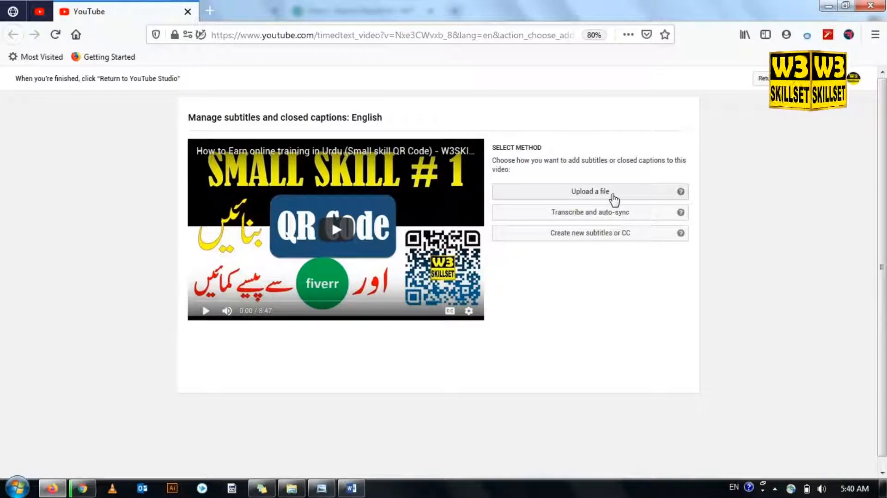
pyautogui.click(613, 216)
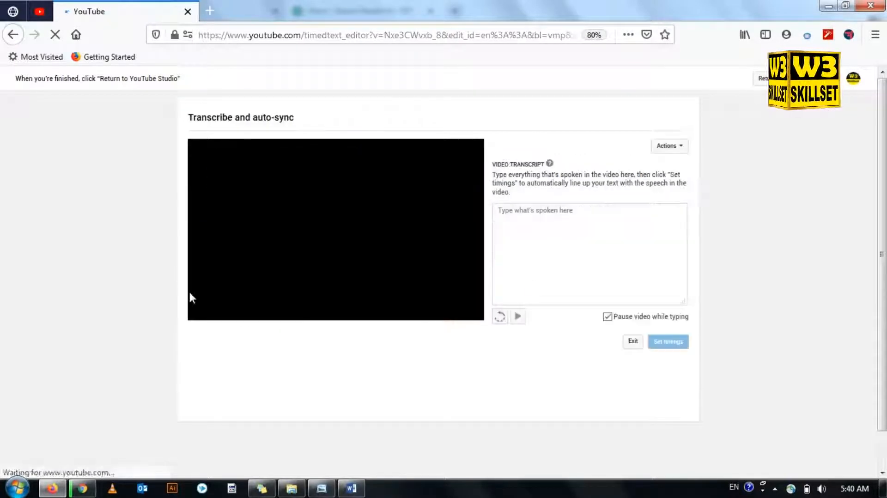
pyautogui.click(530, 220)
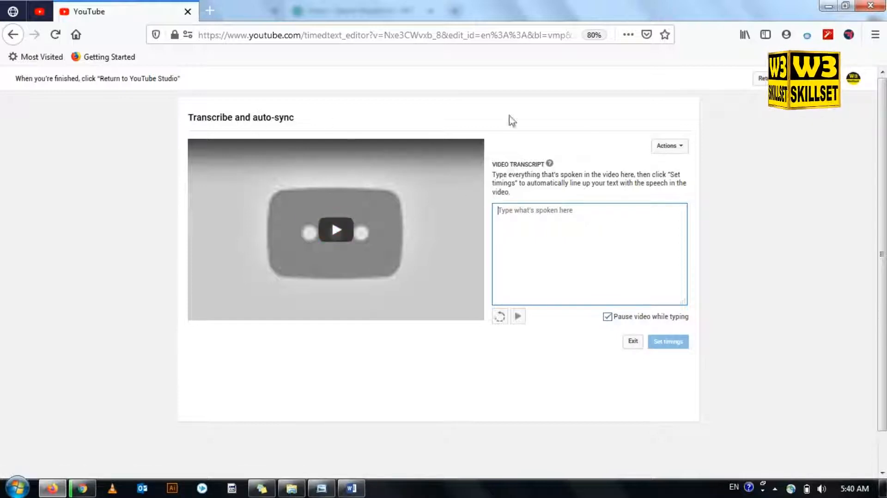
pyautogui.click(792, 78)
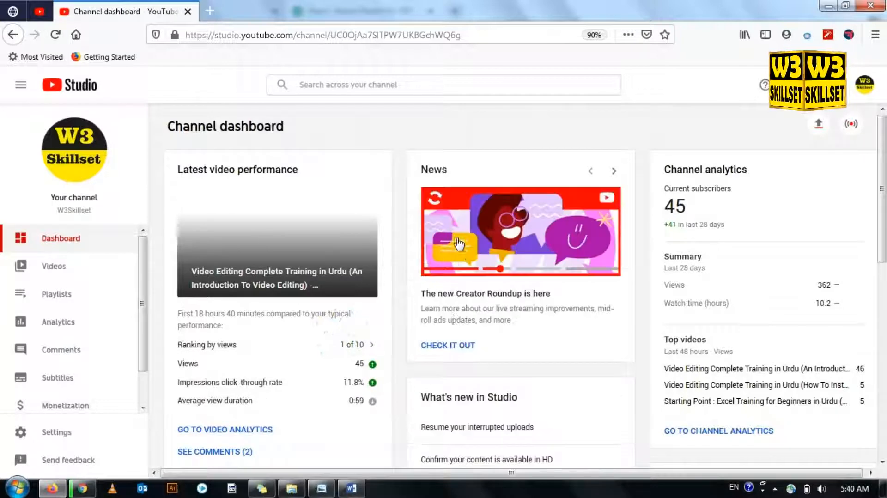
# Step: Reopen the "Small skill QR Code" video's subtitles and start creating new subtitles or CC for the English video language
pyautogui.click(59, 385)
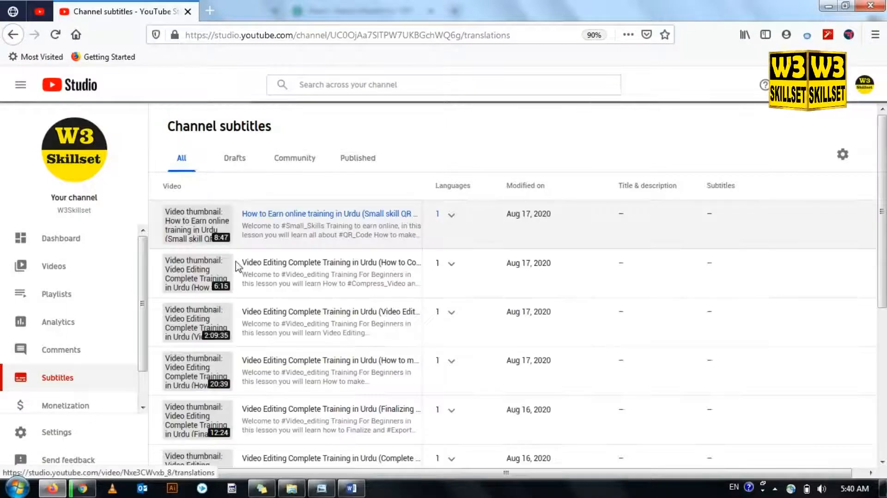
pyautogui.click(291, 216)
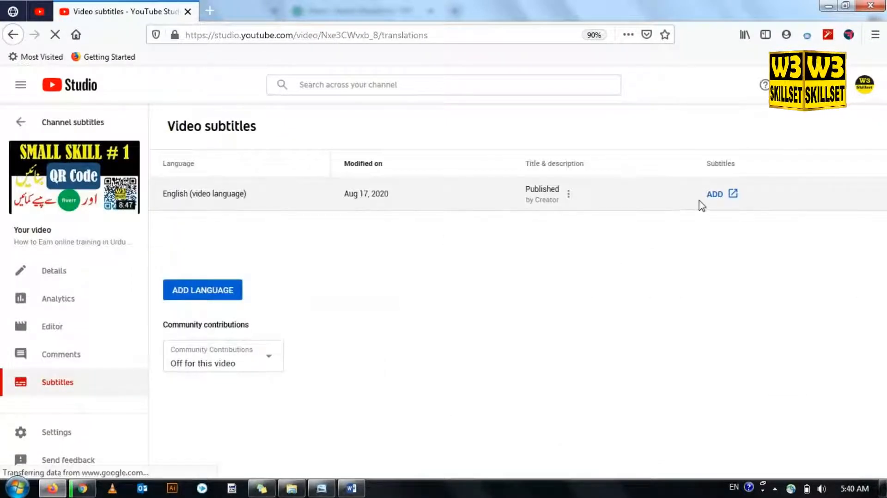
pyautogui.click(708, 199)
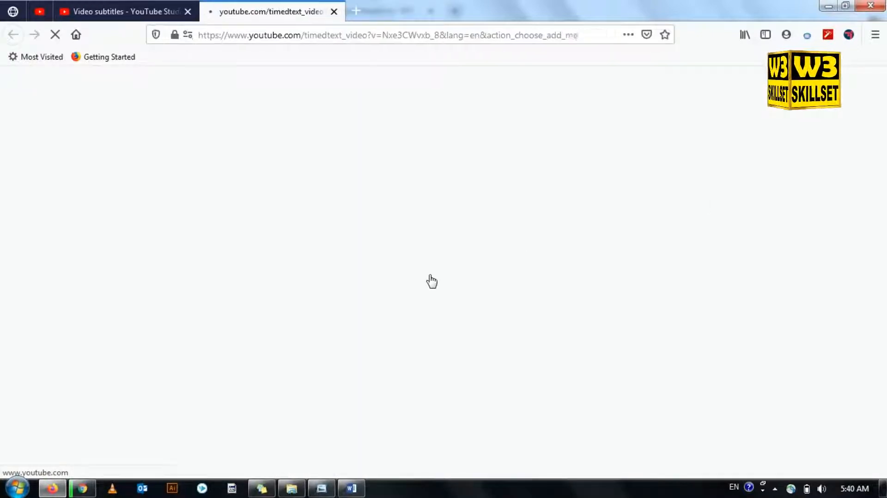
pyautogui.click(610, 236)
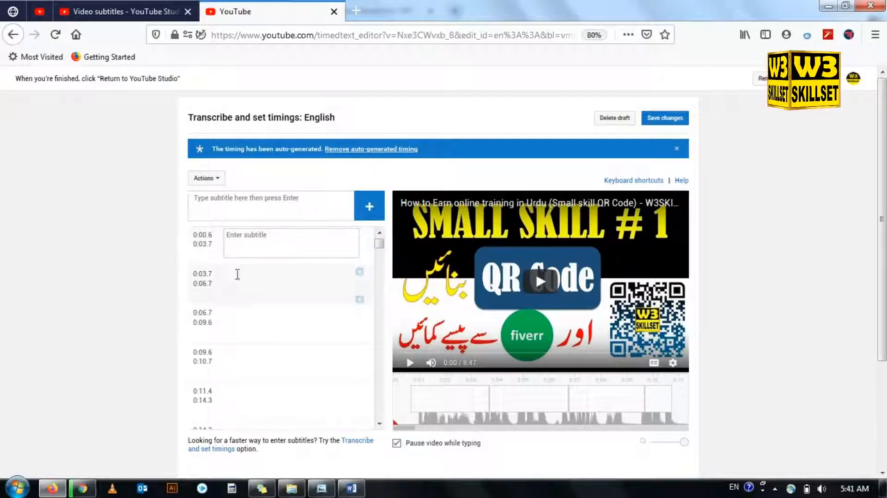
# Step: Examine the empty timed subtitle segments by selecting several and looking through the list, ending on the first segment at 0:00.6
pyautogui.click(251, 275)
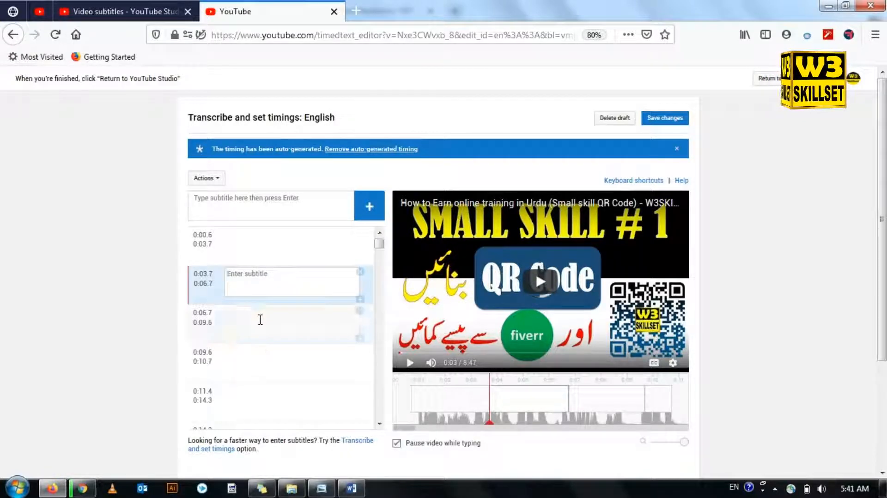
pyautogui.click(257, 325)
pyautogui.click(248, 363)
pyautogui.scroll(-3, 248, 363)
pyautogui.scroll(-15, 249, 364)
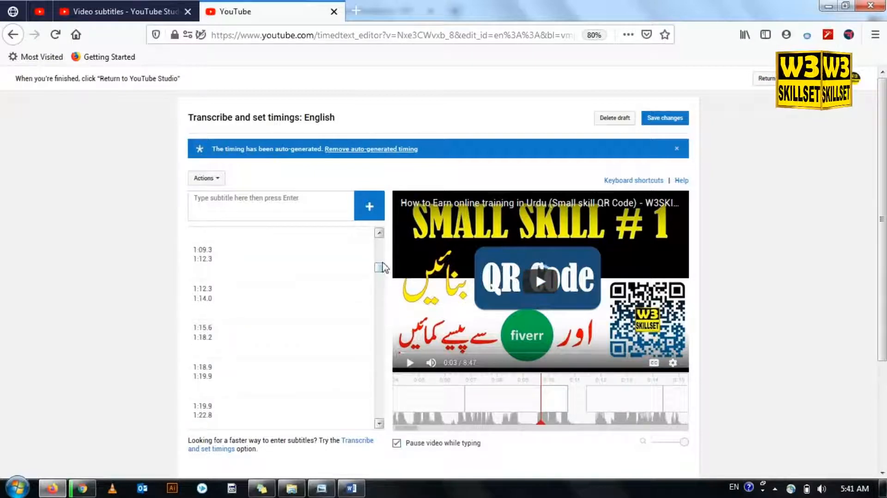
pyautogui.moveTo(382, 273); pyautogui.dragTo(356, 227)
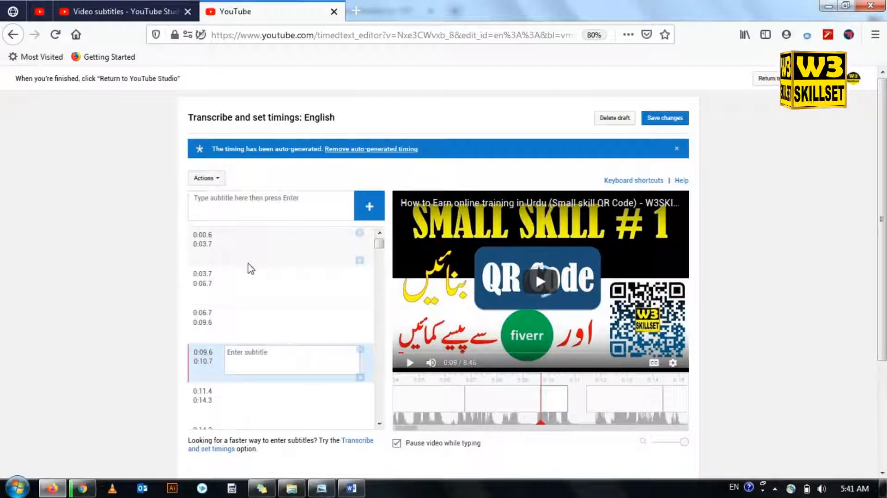
pyautogui.click(250, 249)
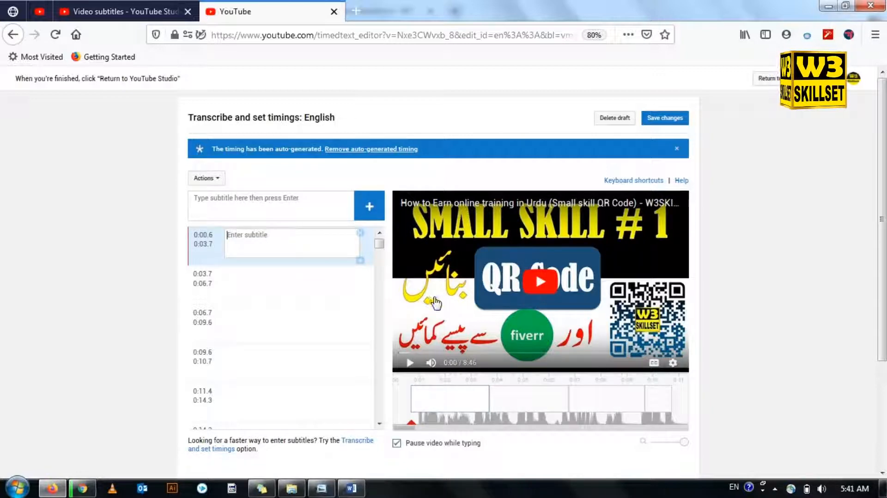
pyautogui.moveTo(454, 409)
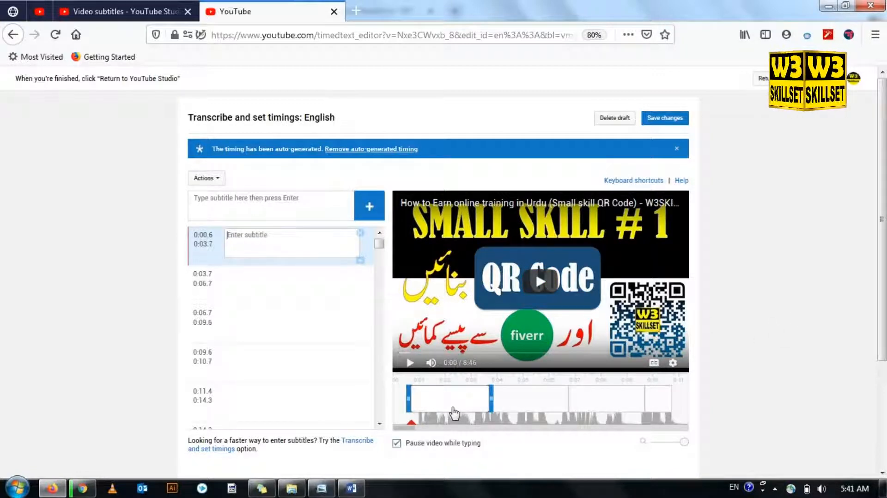
# Step: Delete the draft of the video's English subtitles
pyautogui.click(602, 119)
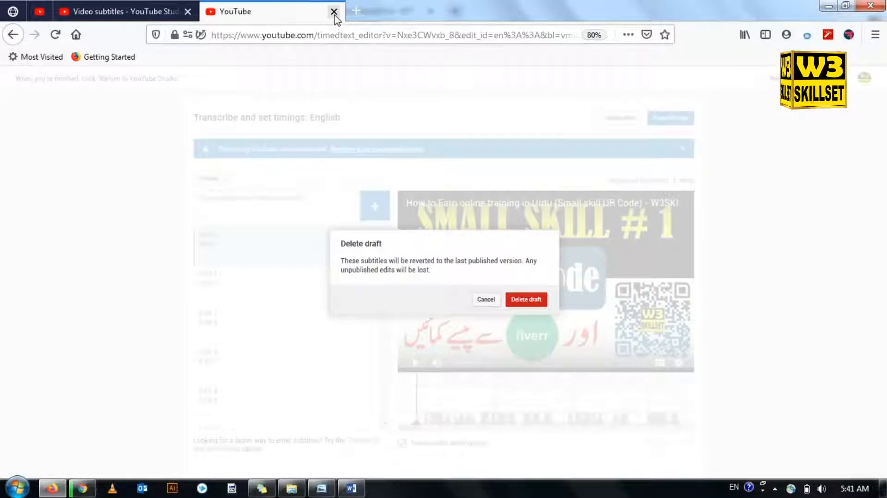
pyautogui.click(518, 303)
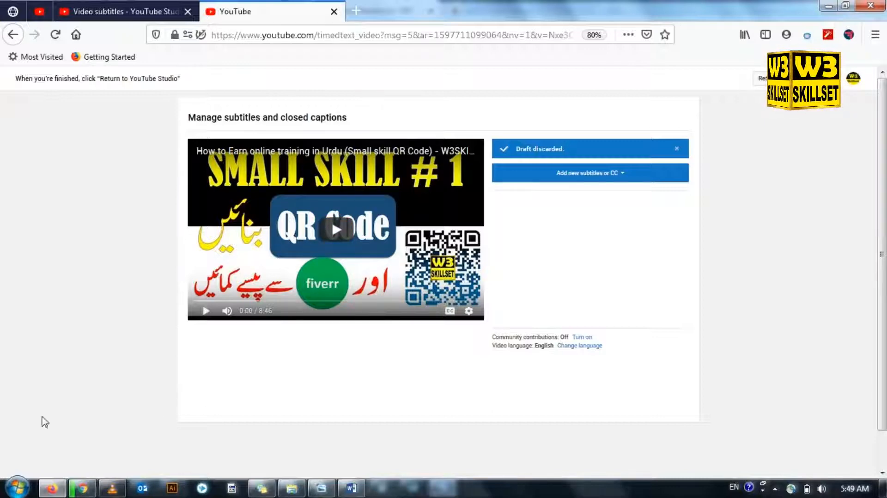
# Step: Open a new blank document in Notepad and maximize its window
pyautogui.click(17, 487)
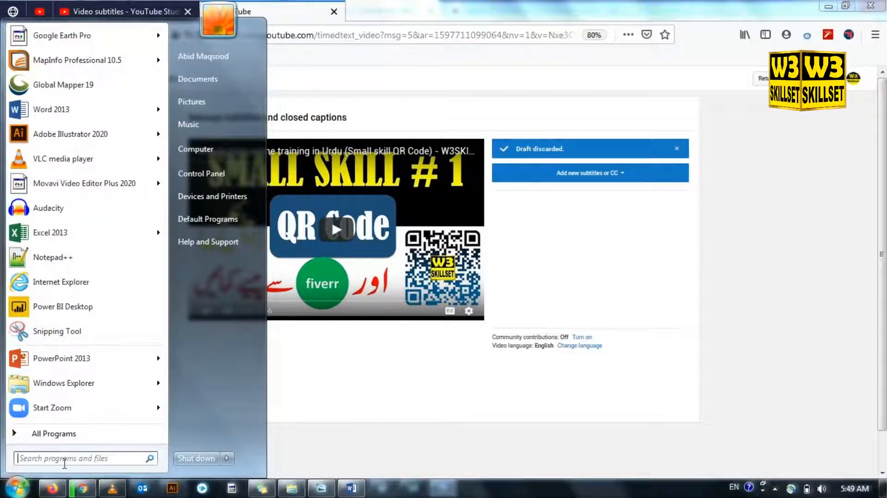
pyautogui.write('note')
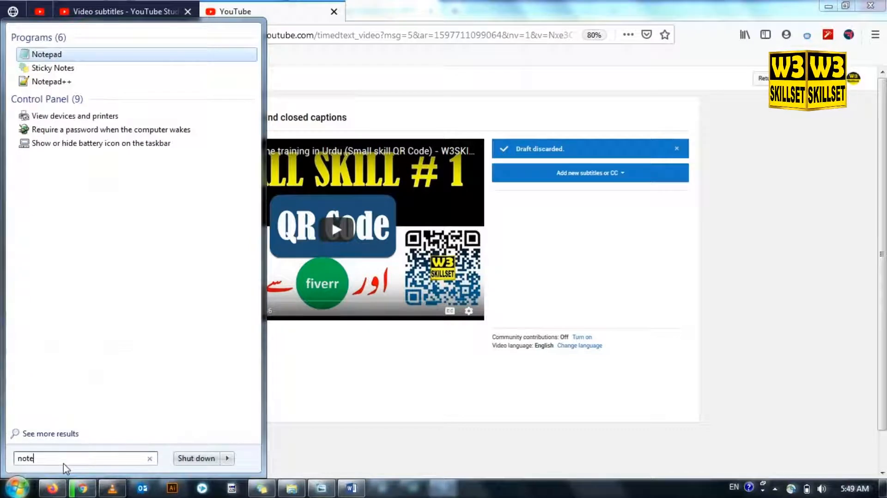
pyautogui.press('Return')
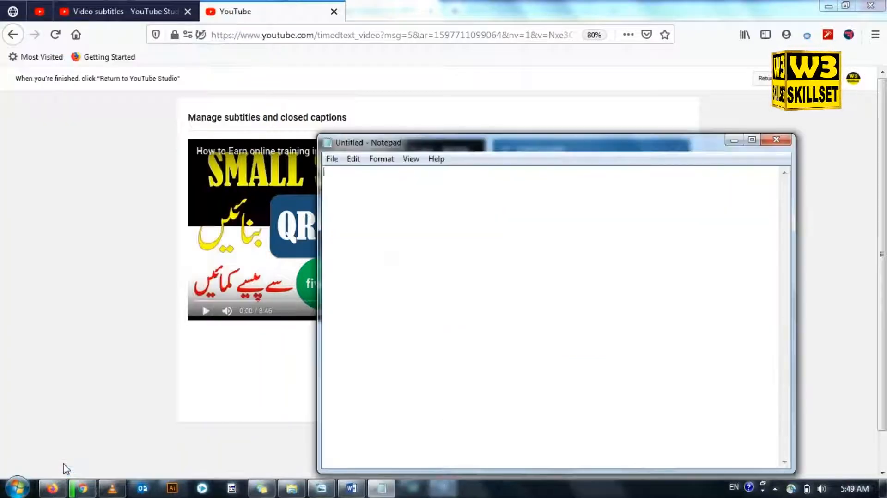
pyautogui.doubleClick(493, 146)
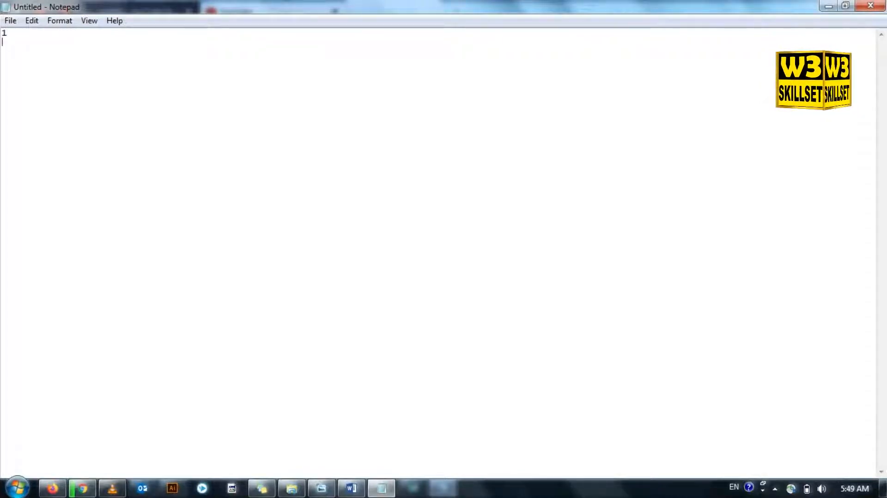
# Step: Enter subtitle number 1 with the timing line "00:00:00,050 --> 00:00:04,0100" beneath it
pyautogui.write('00')
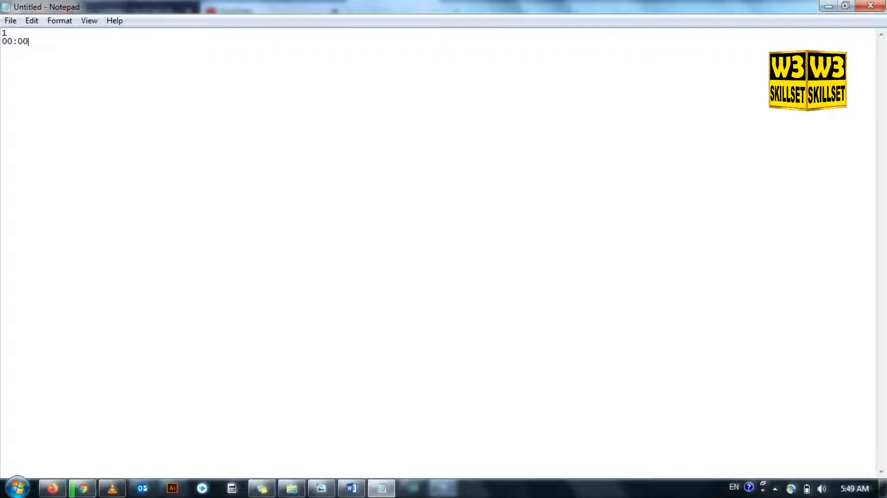
pyautogui.write(':00,')
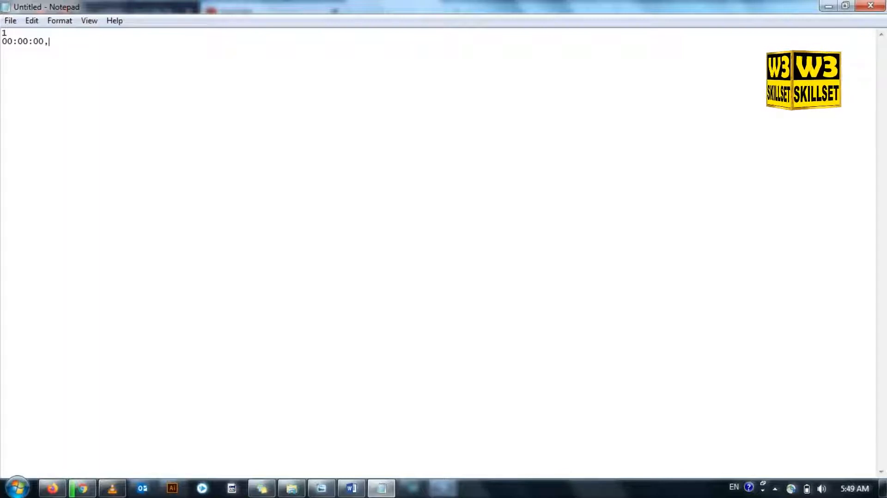
pyautogui.write('050')
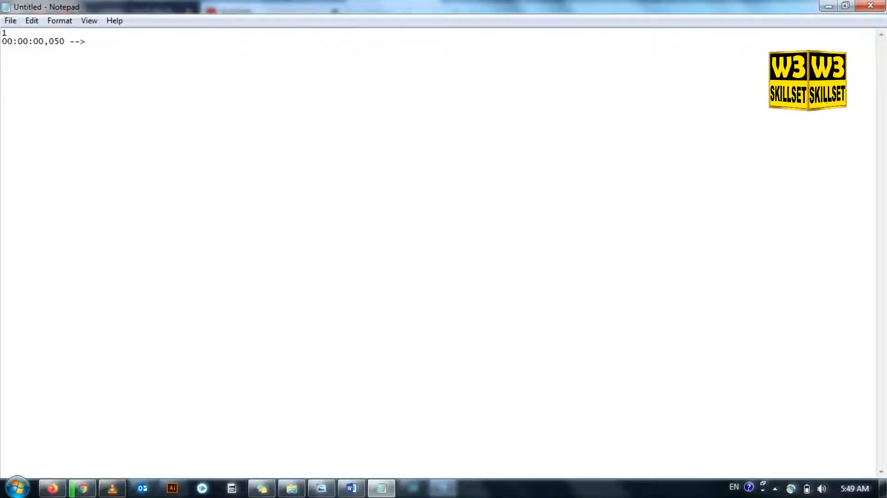
pyautogui.write('--> 00')
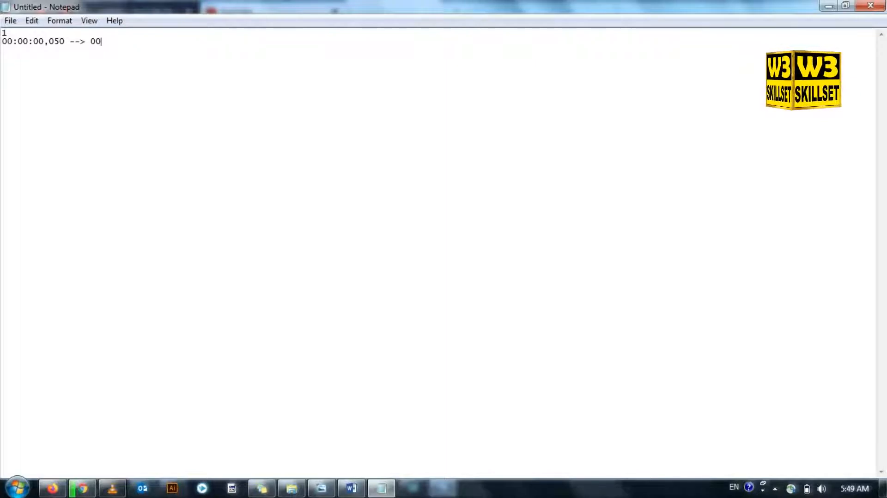
pyautogui.write(':00:0')
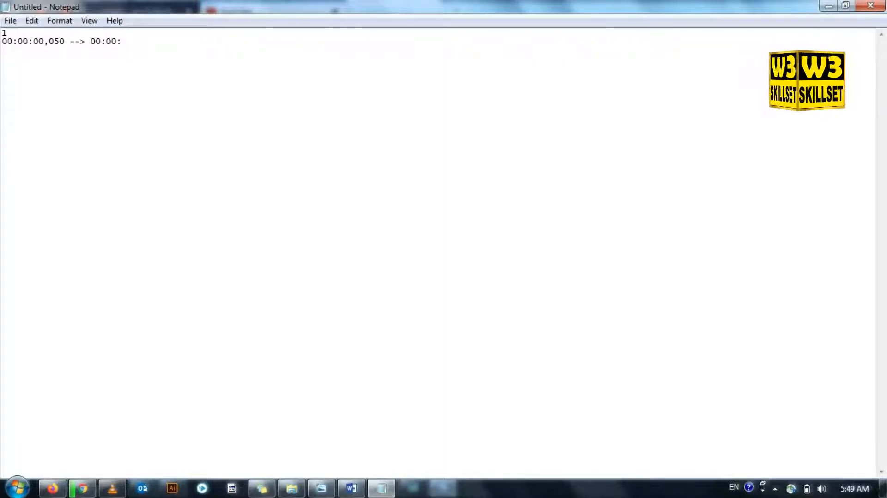
pyautogui.write('4')
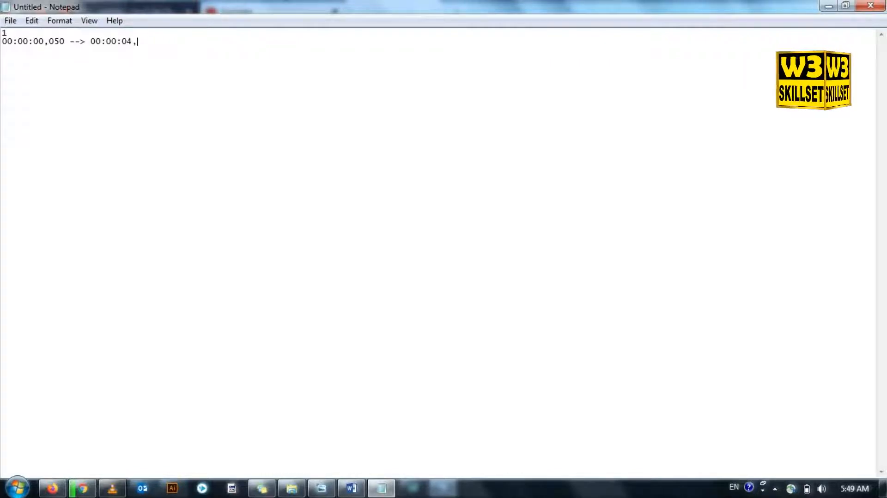
pyautogui.write(',0100')
pyautogui.moveTo(90, 41); pyautogui.dragTo(159, 41)
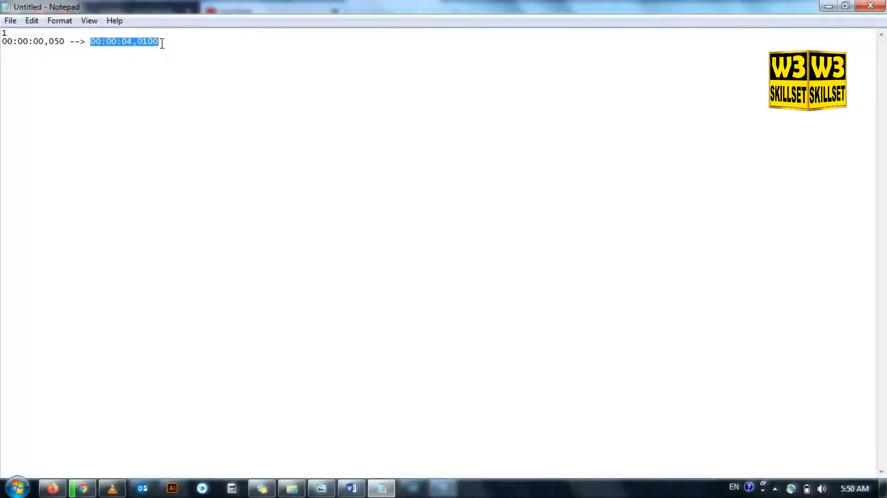
pyautogui.click(86, 63)
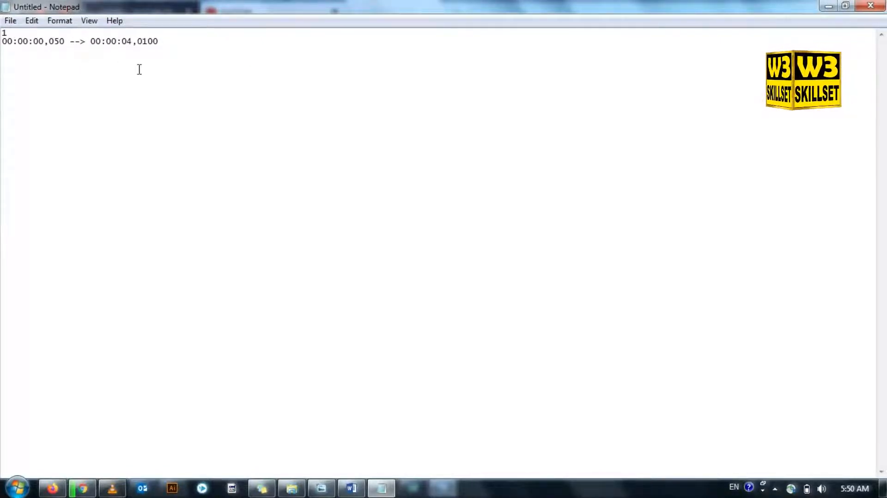
# Step: Write the first subtitle's text as "In this video you will learn about QR CODE" below its timing line
pyautogui.write('In this ')
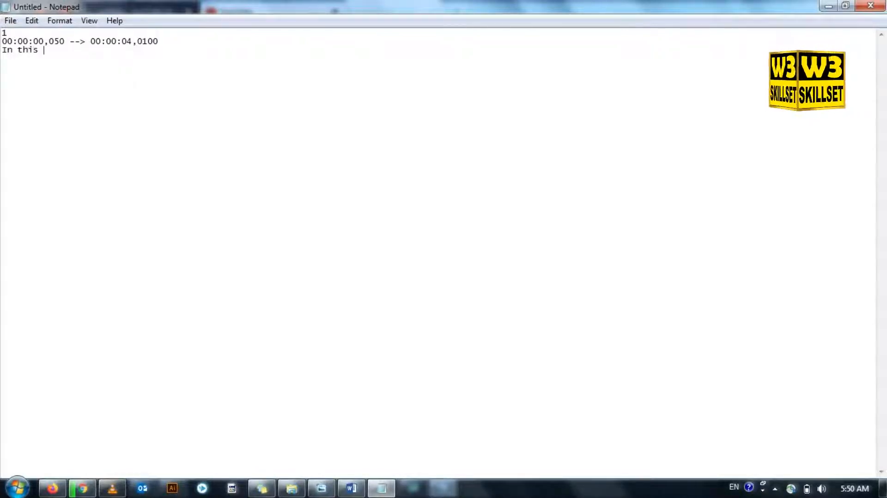
pyautogui.write('video you')
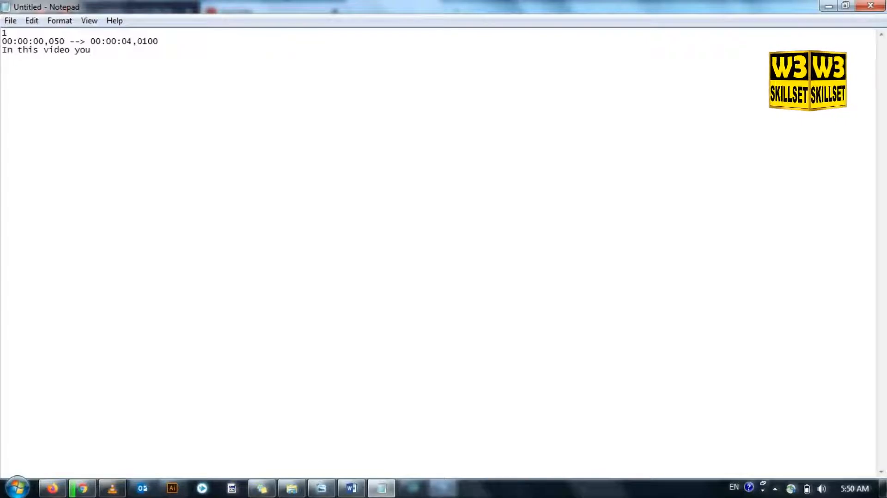
pyautogui.write(' will learn')
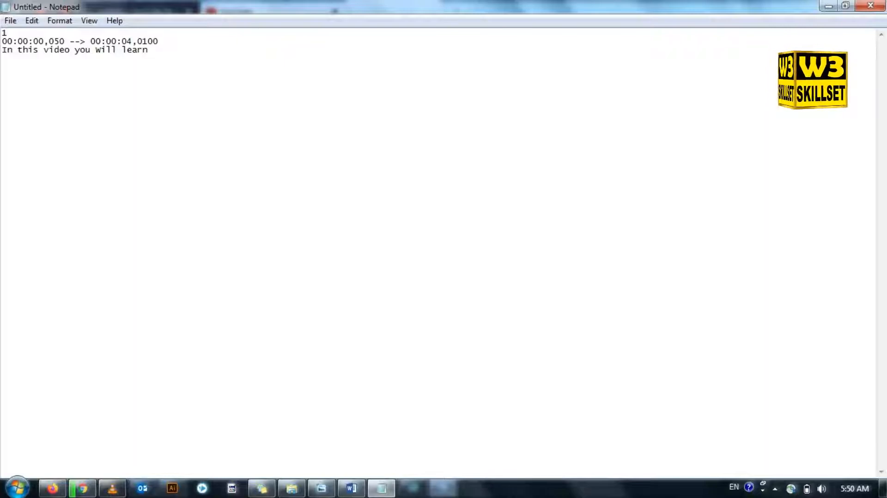
pyautogui.write(' abo')
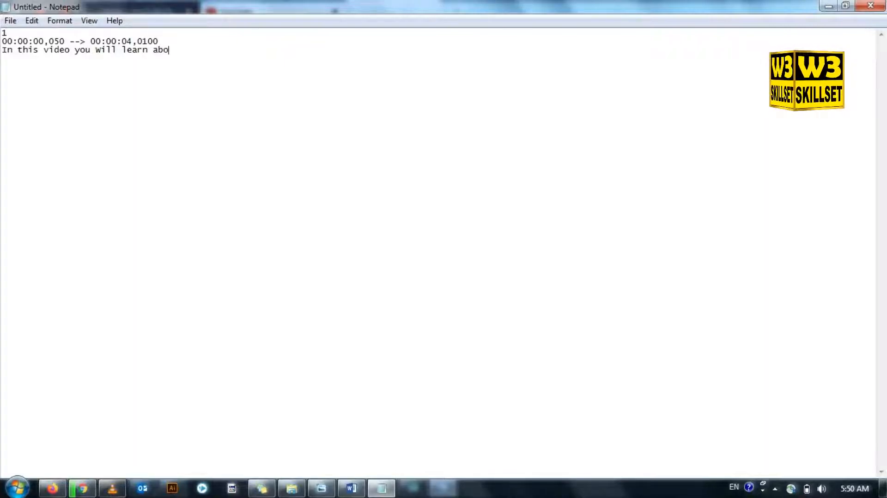
pyautogui.write('ut QR ')
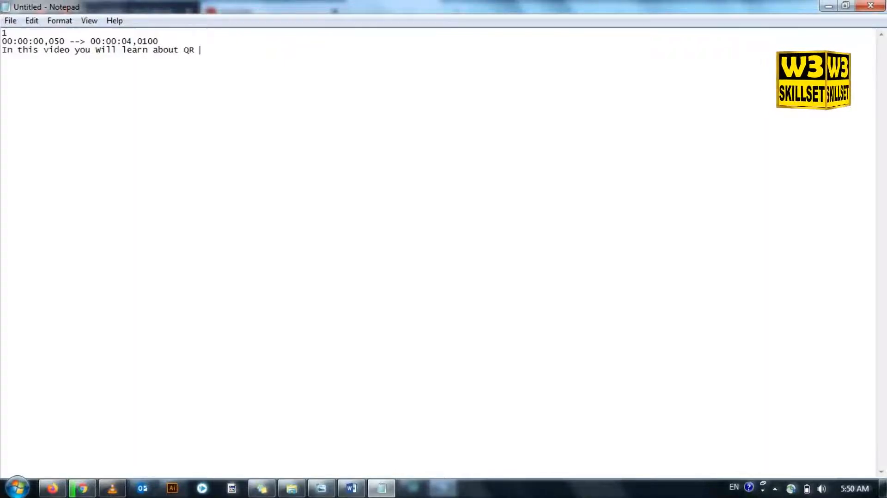
pyautogui.write('CODE')
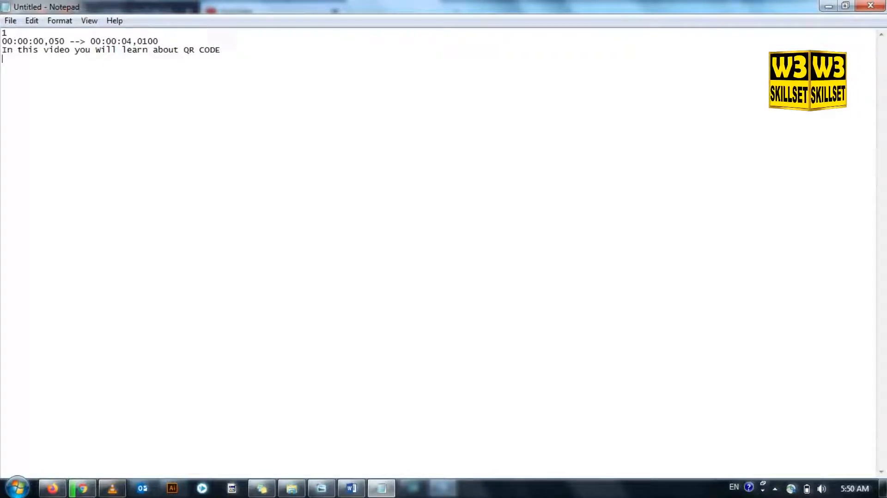
# Step: Switch to VLC media player, play the QR code video from about 1:00 to 1:04 at an adjusted volume, and return to Notepad
pyautogui.click(116, 489)
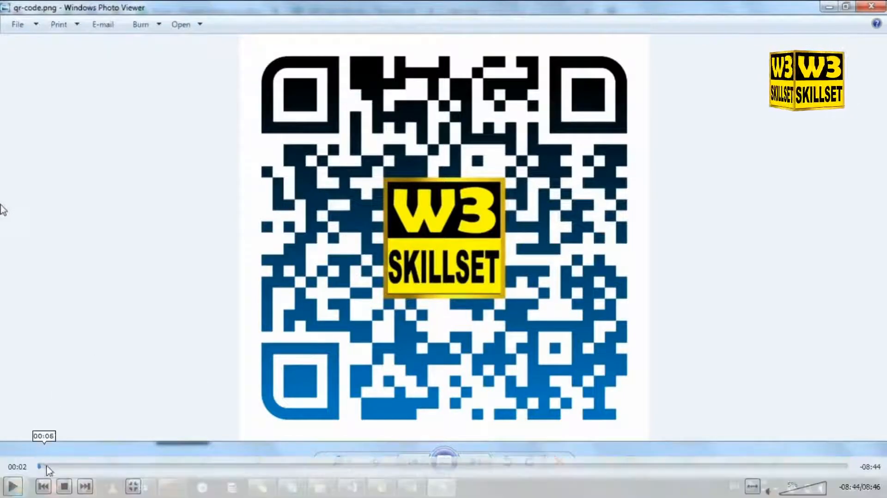
pyautogui.moveTo(41, 467); pyautogui.dragTo(128, 466)
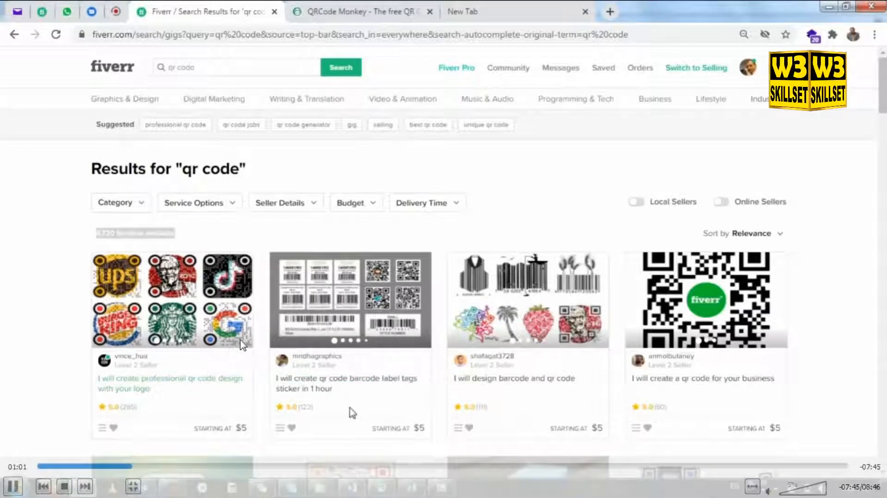
pyautogui.scroll(-3, 342, 406)
pyautogui.scroll(1, 342, 405)
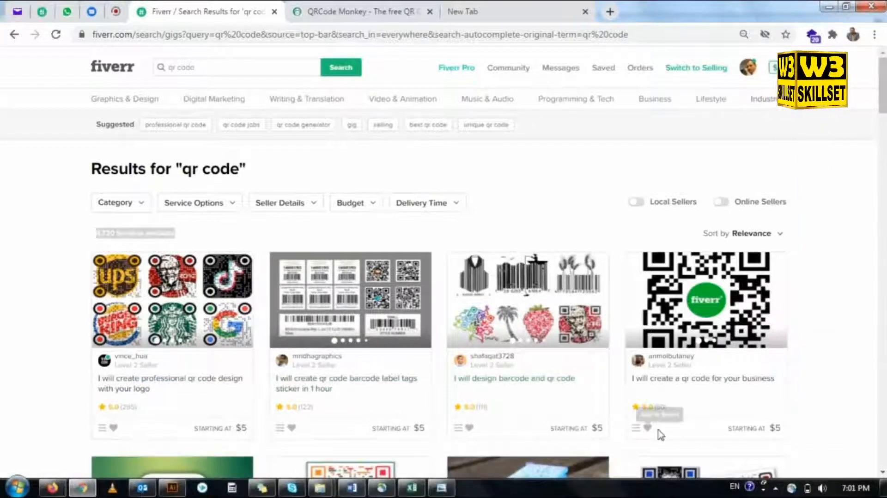
pyautogui.hotkey('alt', 'Tab')
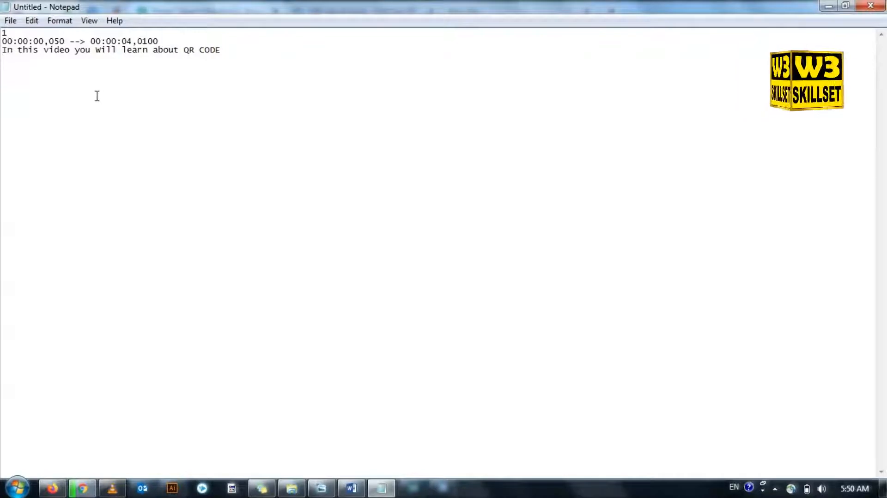
# Step: Add subtitle number 2 below a blank line, with the timing line "00:01:00,010 --> 00:01:04,0100"
pyautogui.write('2')
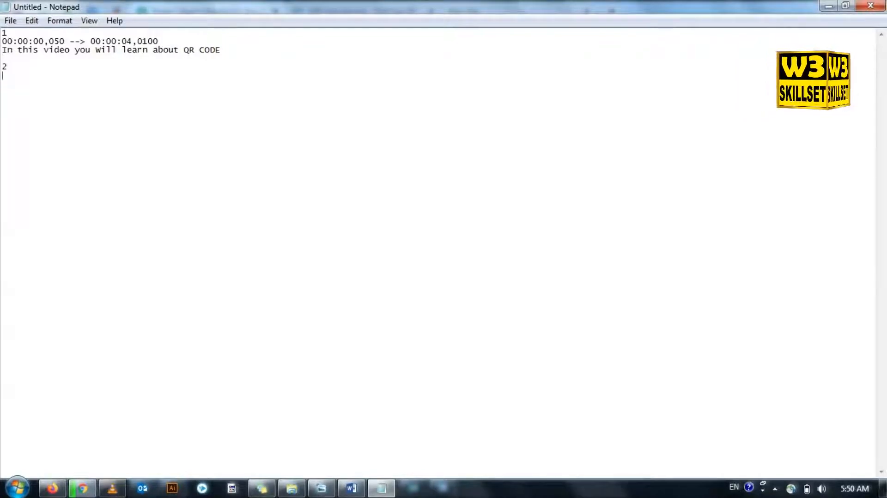
pyautogui.press('Return')
pyautogui.write('00')
pyautogui.write(':00')
pyautogui.write('1')
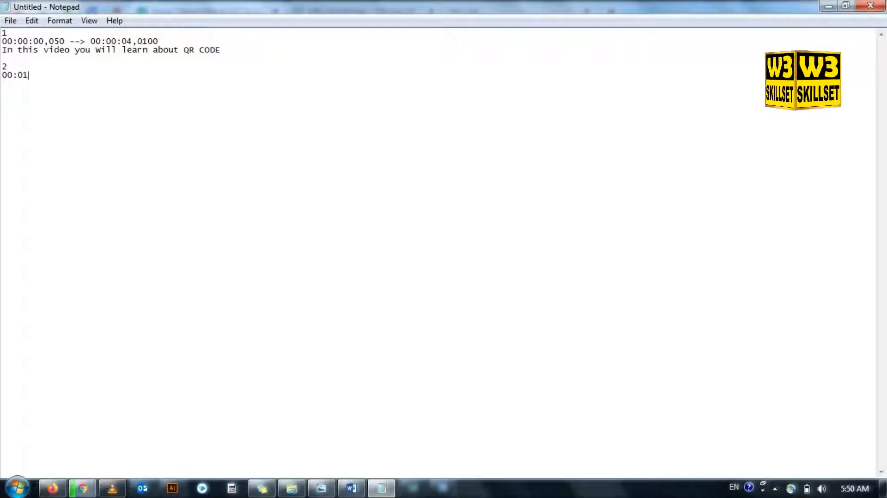
pyautogui.write(':00,010 --> 00:00')
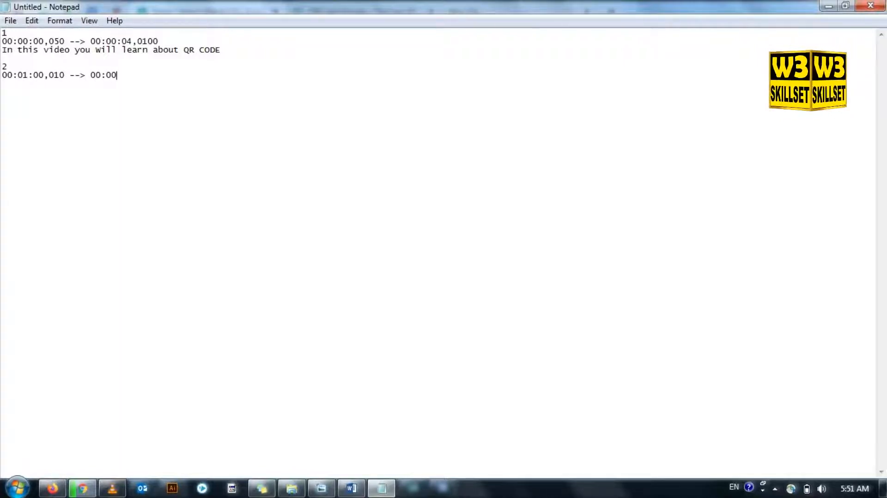
pyautogui.write(':')
pyautogui.press('BackSpace')
pyautogui.press('BackSpace')
pyautogui.write('1:')
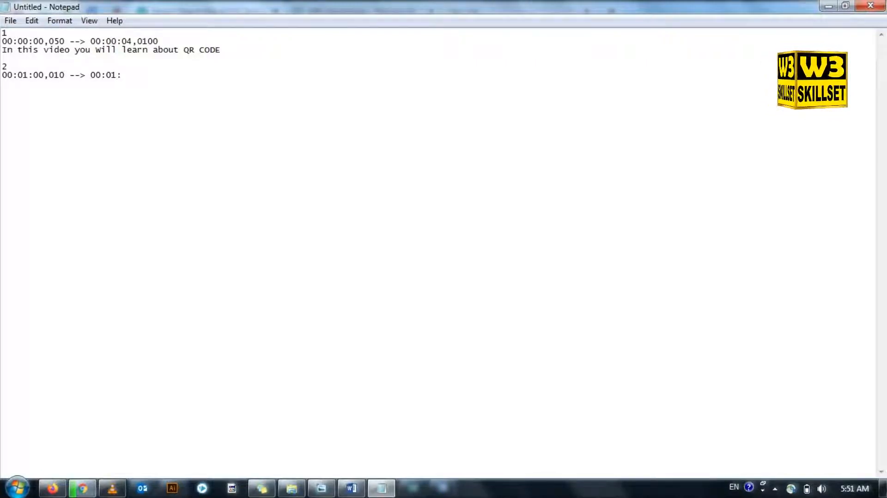
pyautogui.write('04')
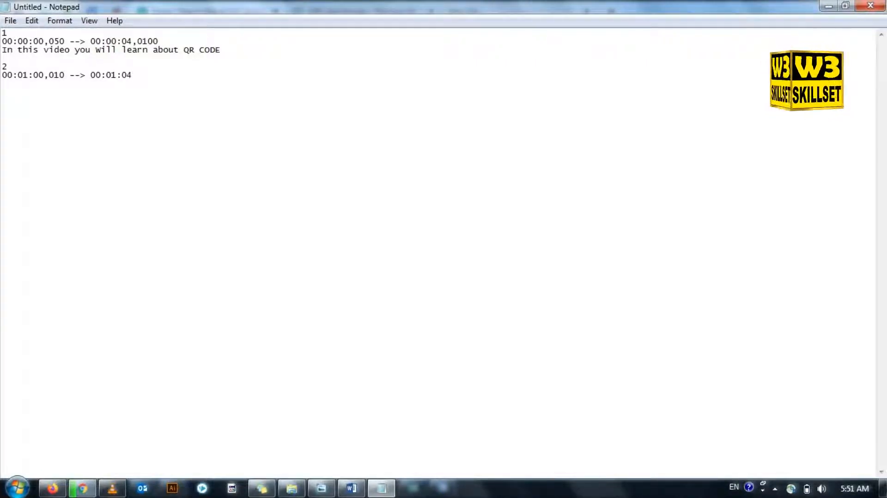
pyautogui.write(',0100 ')
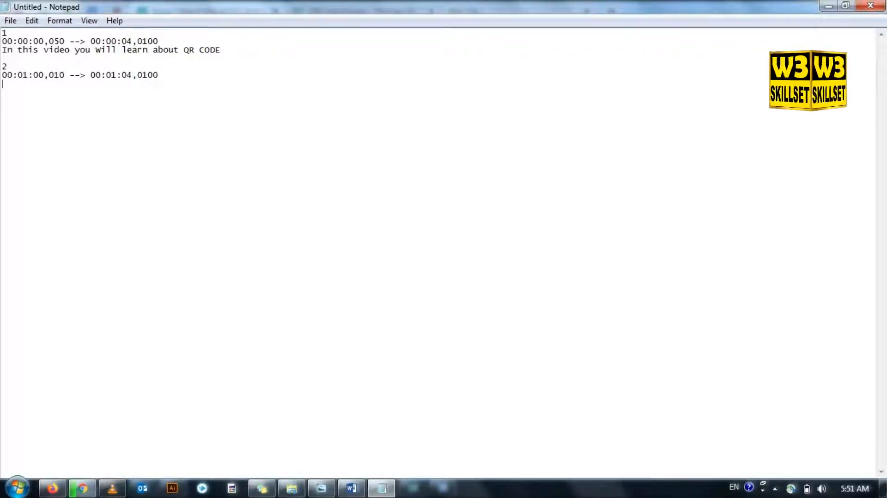
# Step: Write the second subtitle's text as "Same like that there is another service" below its timing line
pyautogui.write('Same ')
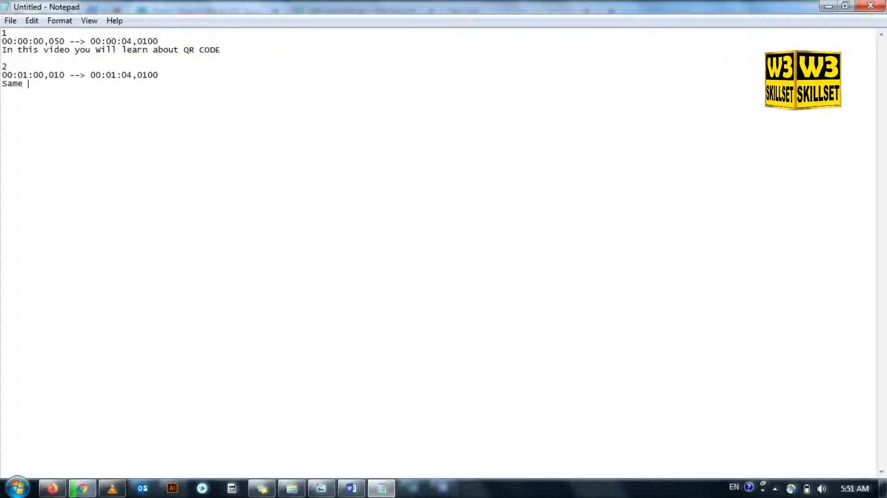
pyautogui.write('like that there is a')
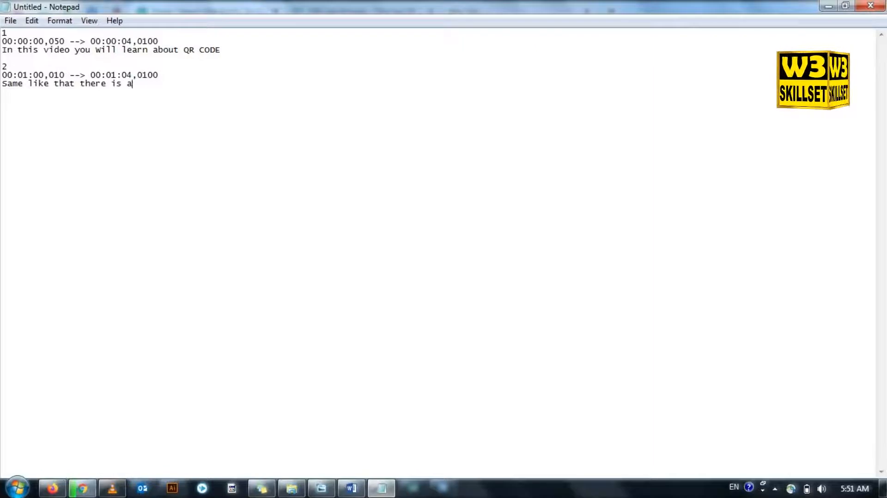
pyautogui.write('nother service')
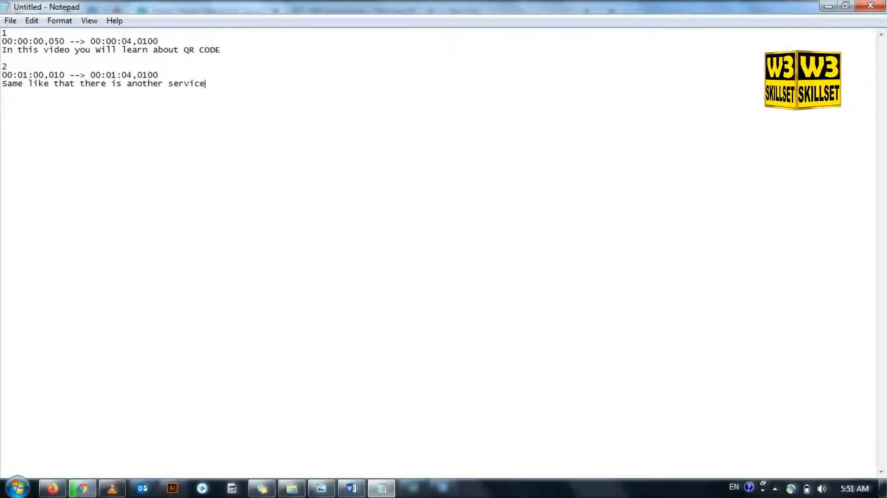
# Step: Switch to VLC media player, move further ahead in the video, and return to the Notepad subtitles
pyautogui.hotkey('alt', 'Tab')
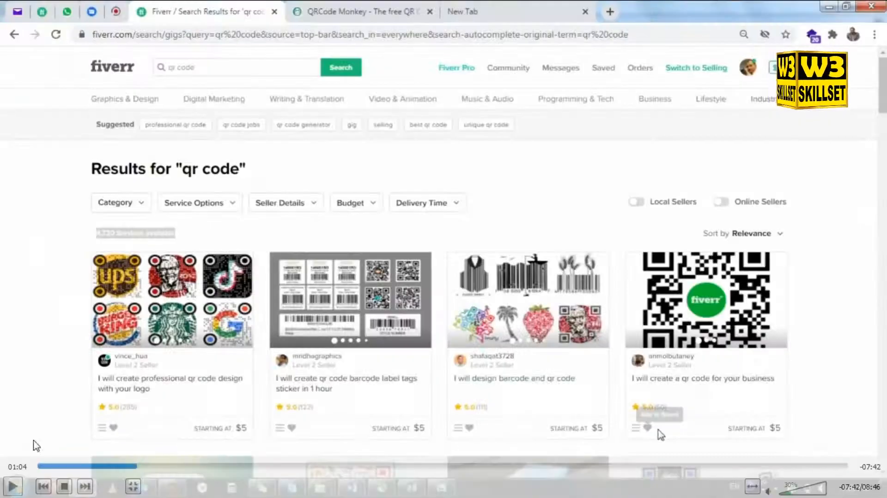
pyautogui.moveTo(137, 466); pyautogui.dragTo(223, 462)
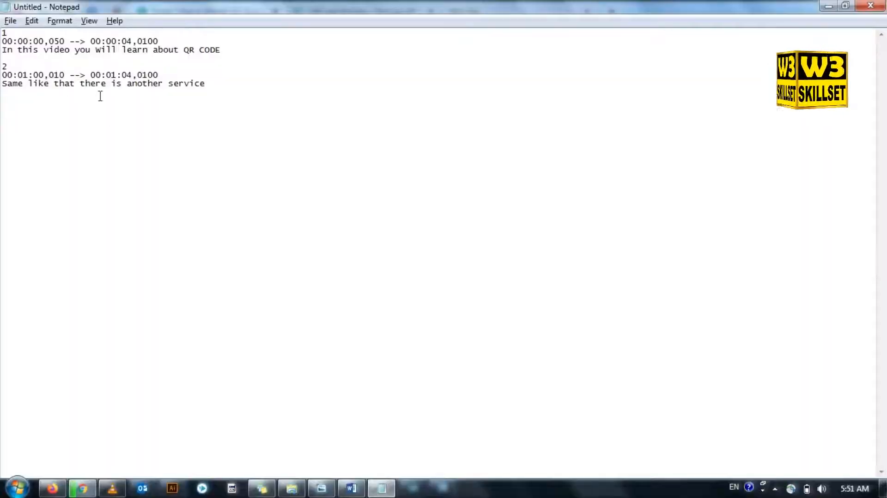
# Step: Duplicate the second subtitle entry below a blank line at the end and renumber the copy as 3
pyautogui.moveTo(5, 67); pyautogui.dragTo(212, 85)
pyautogui.hotkey('ctrl', 'c')
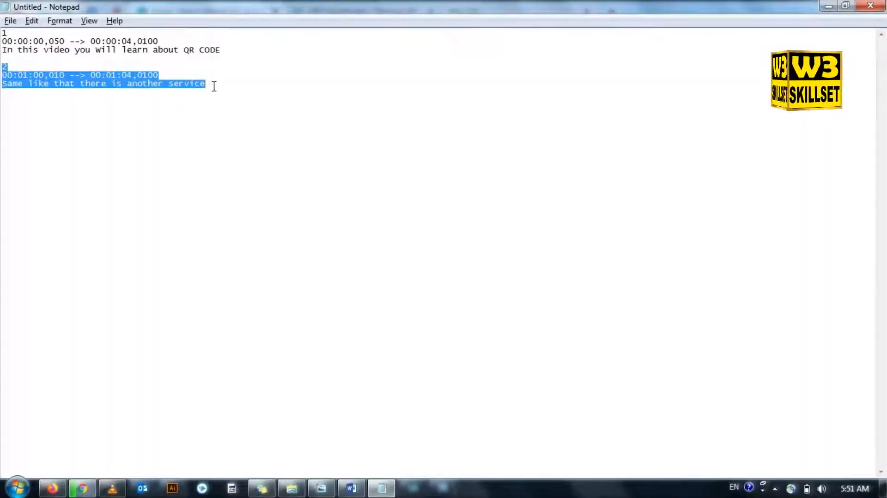
pyautogui.click(95, 133)
pyautogui.hotkey('ctrl', 'v')
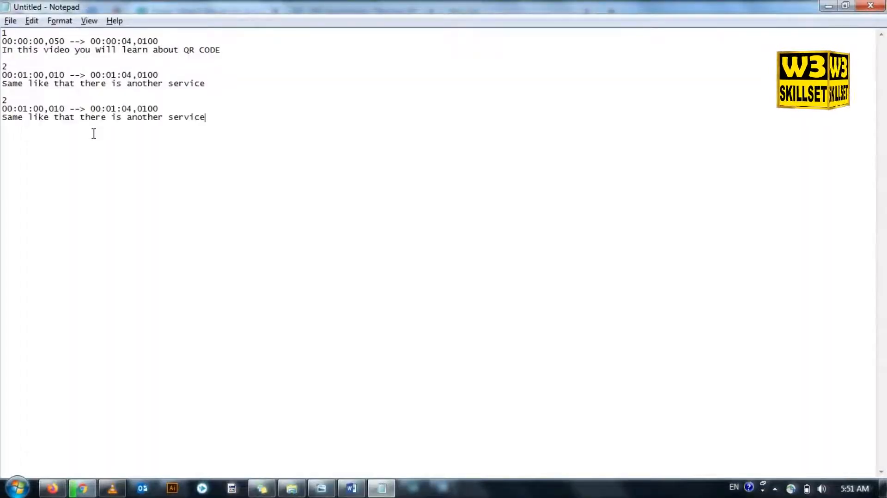
pyautogui.doubleClick(5, 100)
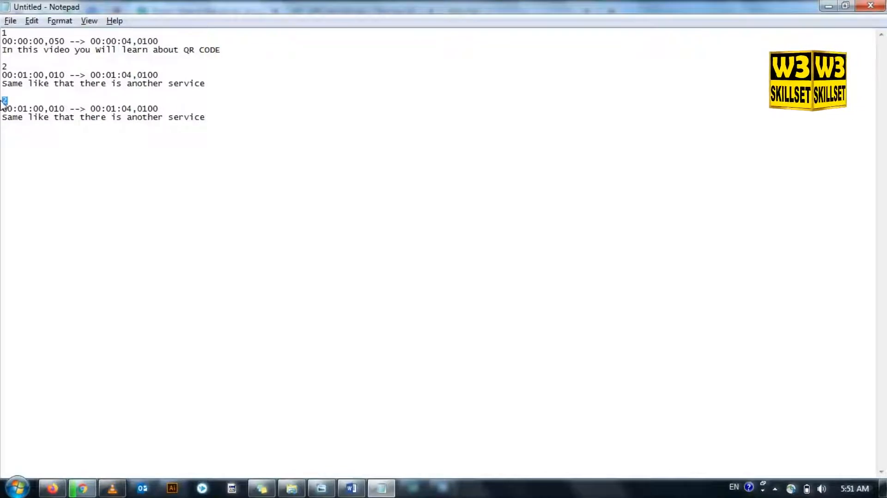
pyautogui.write('3')
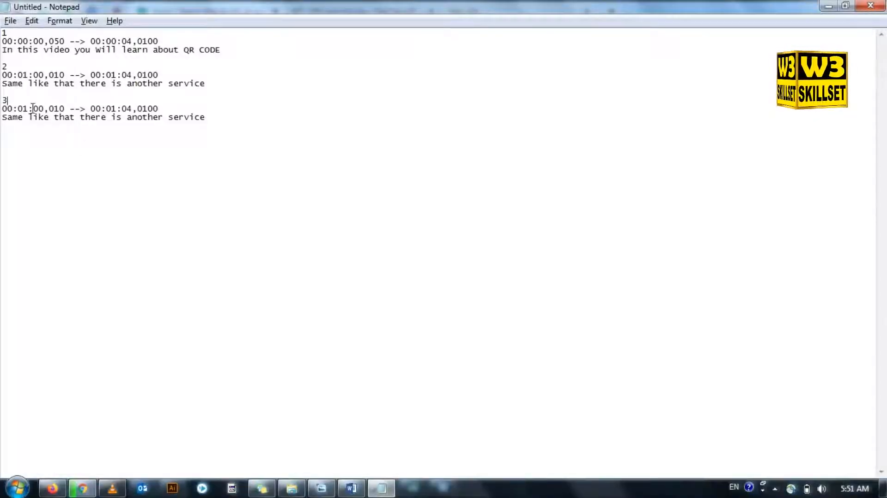
# Step: Change the third subtitle's timing line to "00:02:00,010 --> 00:02:04,0100"
pyautogui.moveTo(28, 110); pyautogui.dragTo(22, 109)
pyautogui.write('2')
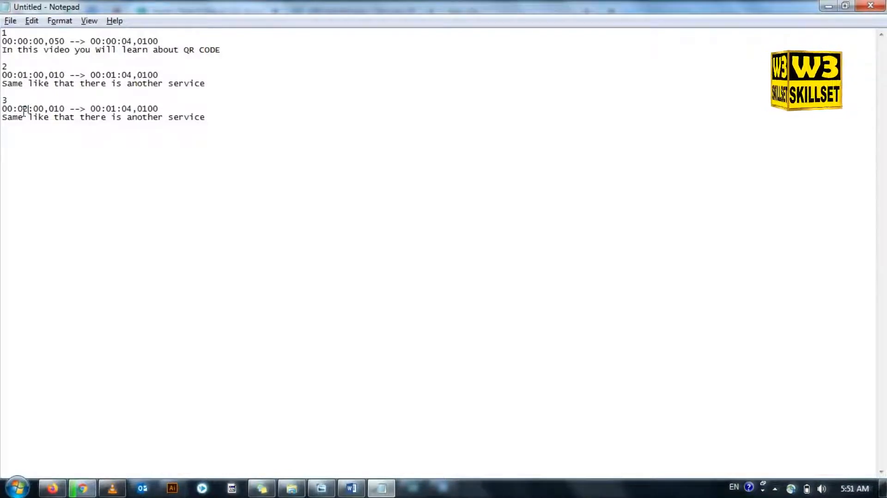
pyautogui.moveTo(112, 110); pyautogui.dragTo(116, 110)
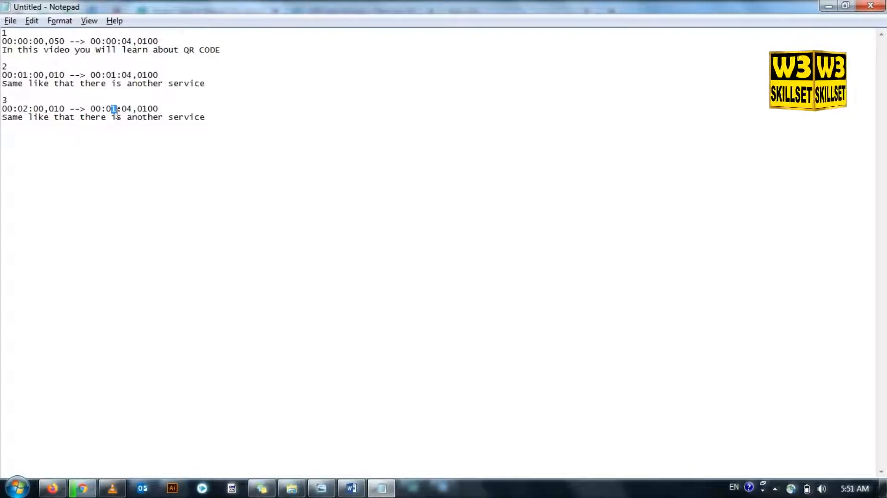
pyautogui.write('2')
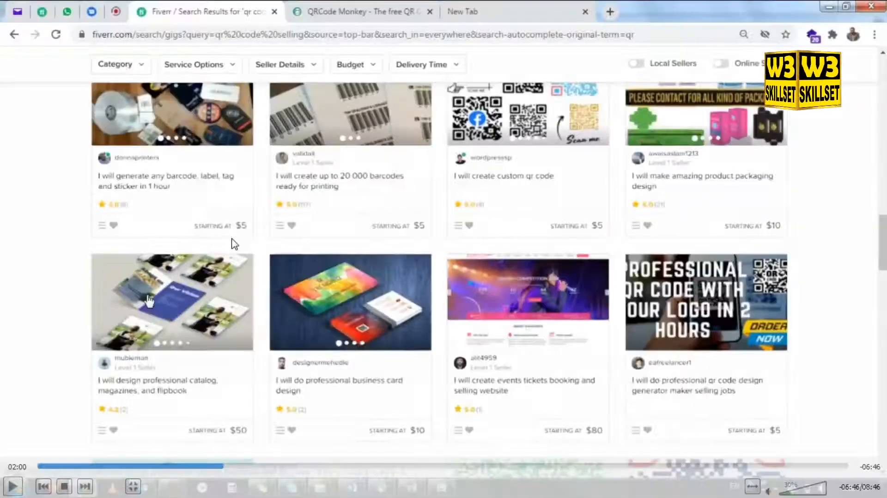
# Step: Check the video around 2:00 in VLC media player and replace the third subtitle's text in Notepad with "It will Grow Rapidly"
pyautogui.scroll(-5, 228, 240)
pyautogui.scroll(4, 149, 302)
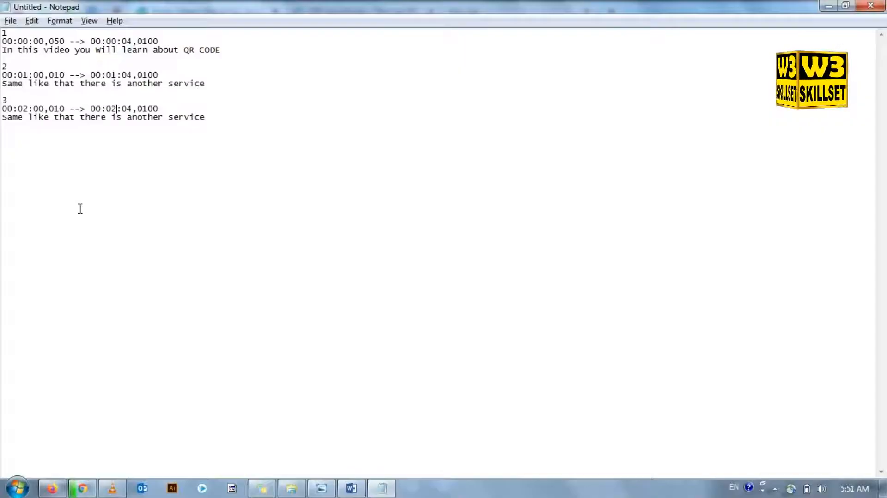
pyautogui.moveTo(226, 118); pyautogui.dragTo(2, 119)
pyautogui.write('I')
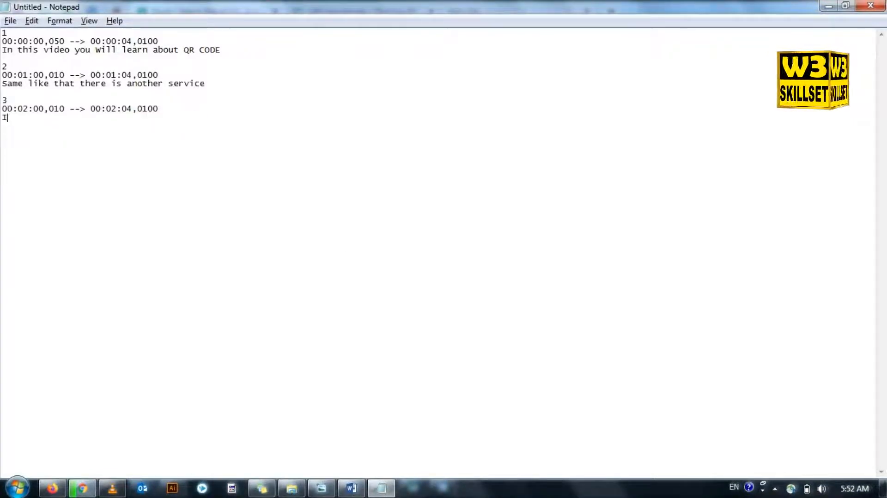
pyautogui.write('t will Grow Rapidly')
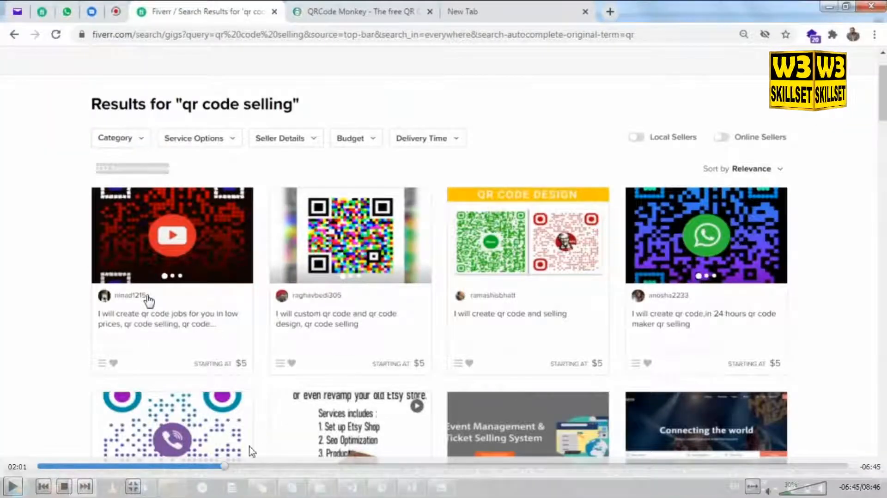
pyautogui.hotkey('alt', 'Tab')
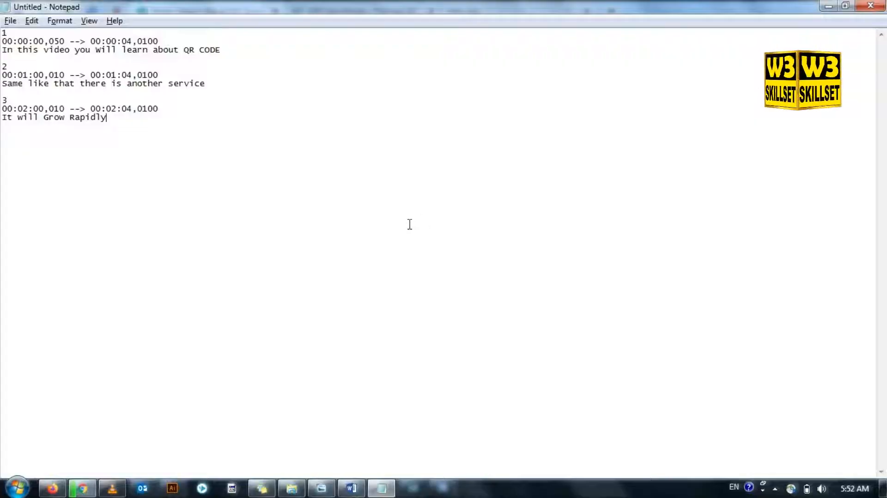
# Step: Start saving the subtitles as a new file, with UTF-8 encoding and All Files as the file type
pyautogui.click(17, 22)
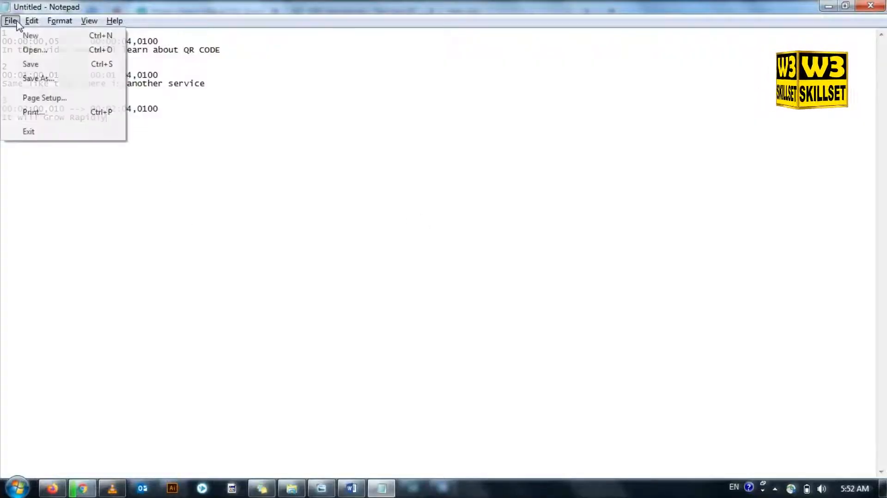
pyautogui.click(26, 78)
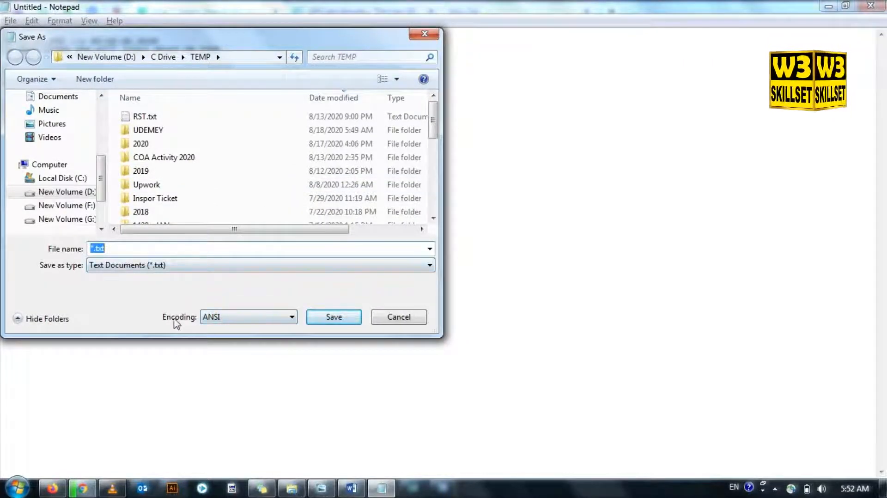
pyautogui.click(259, 318)
pyautogui.click(249, 360)
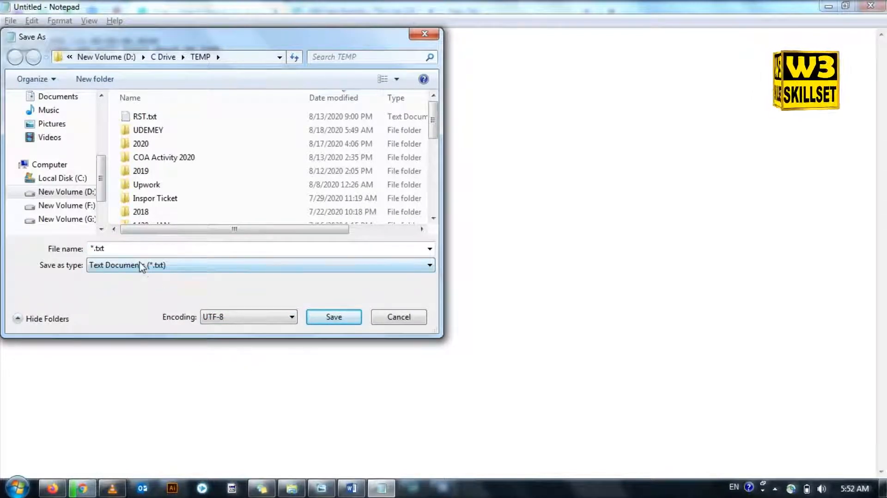
pyautogui.click(142, 270)
pyautogui.click(136, 289)
# Step: Name the file MyFirtsCCFile and save it in the TEMP folder
pyautogui.click(246, 252)
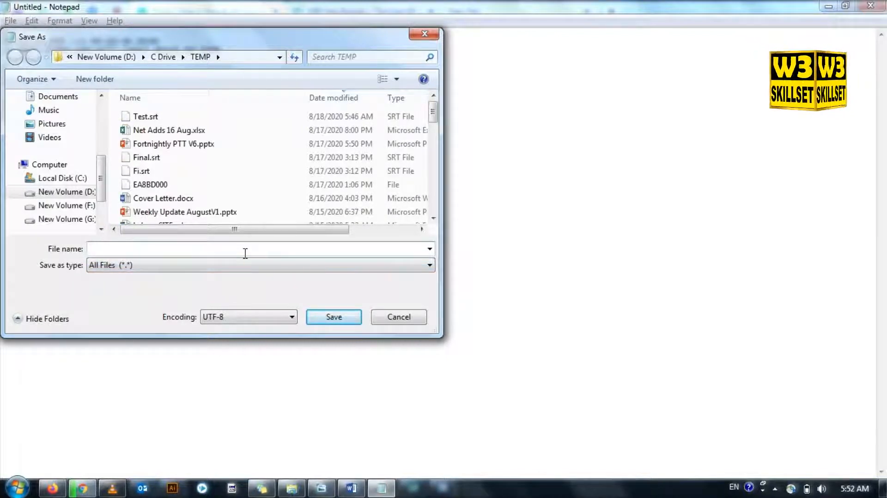
pyautogui.write('M')
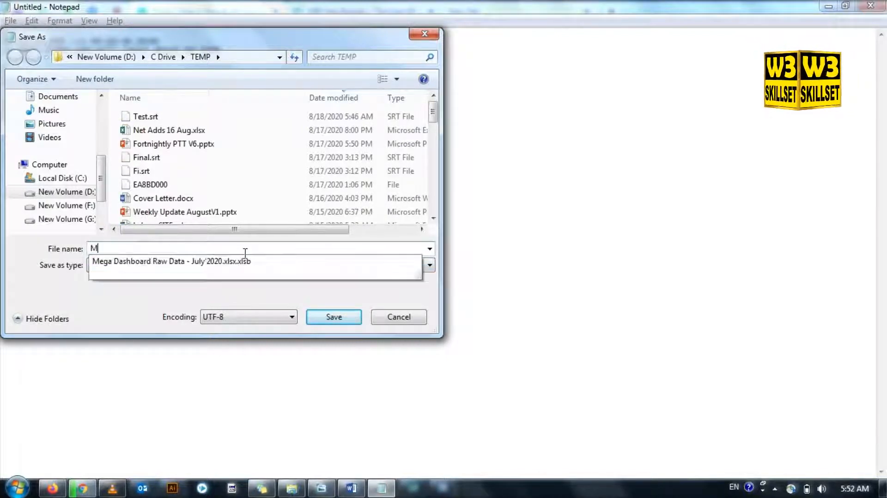
pyautogui.write('yFirtsS')
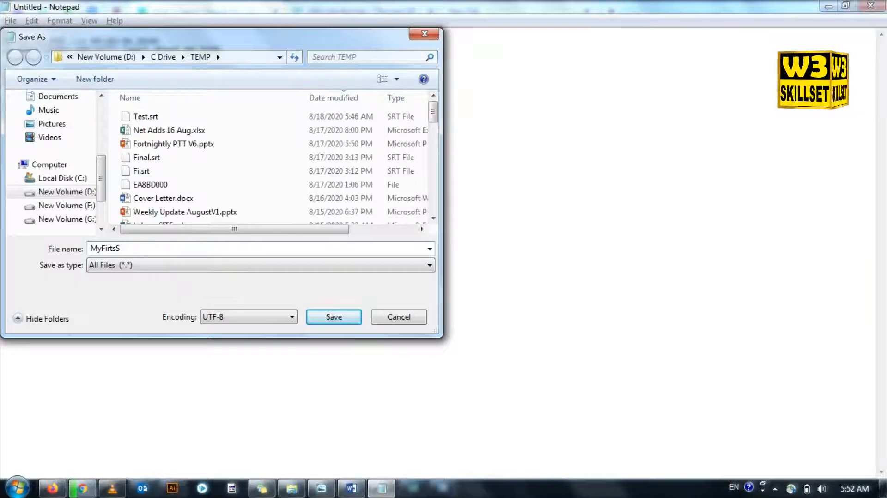
pyautogui.press('BackSpace')
pyautogui.write('CCFile')
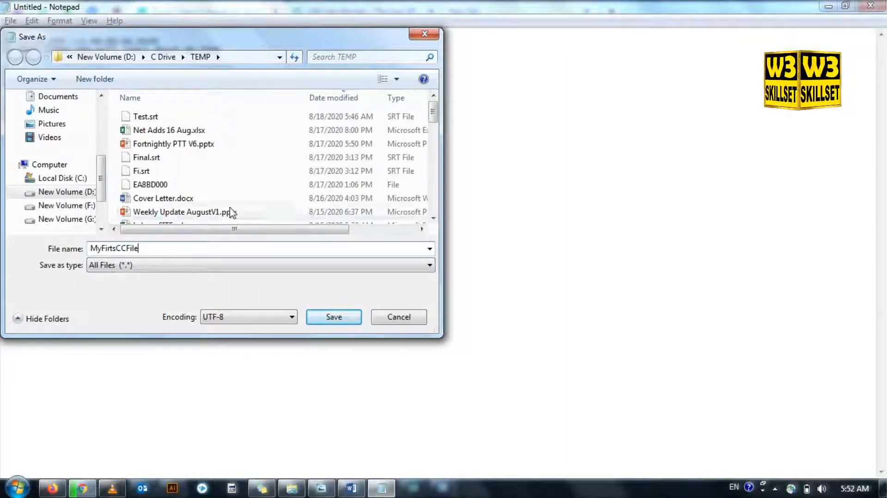
pyautogui.click(334, 317)
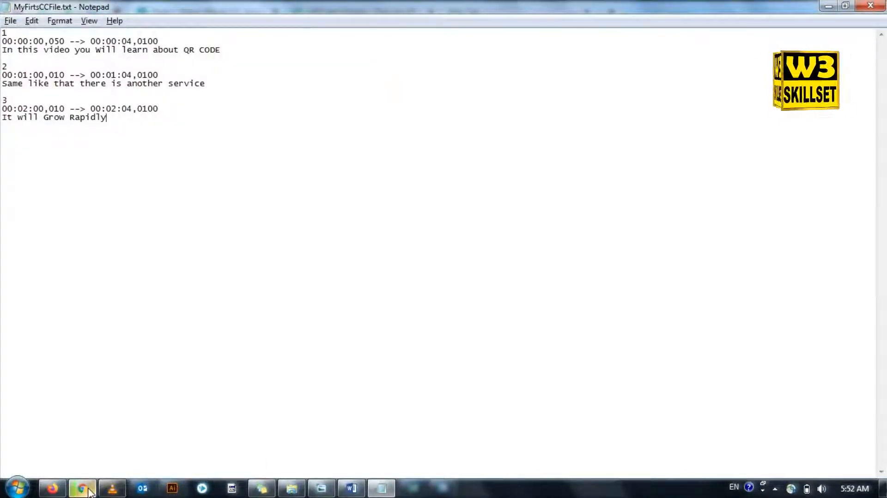
# Step: Switch to Firefox and return from the subtitle management page to YouTube Studio
pyautogui.click(52, 488)
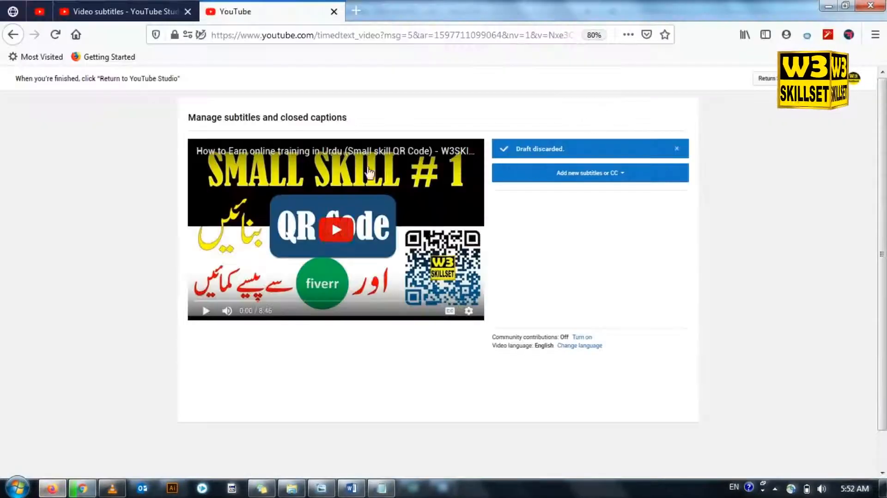
pyautogui.click(761, 79)
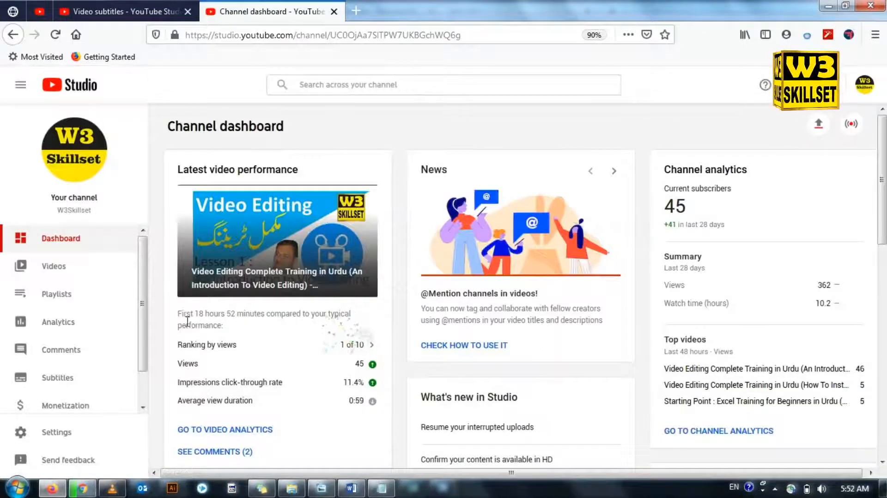
# Step: Switch to VLC media player, leave full screen, and browse the TEMP folder for a subtitle file to add to the video
pyautogui.hotkey('alt', 'Tab')
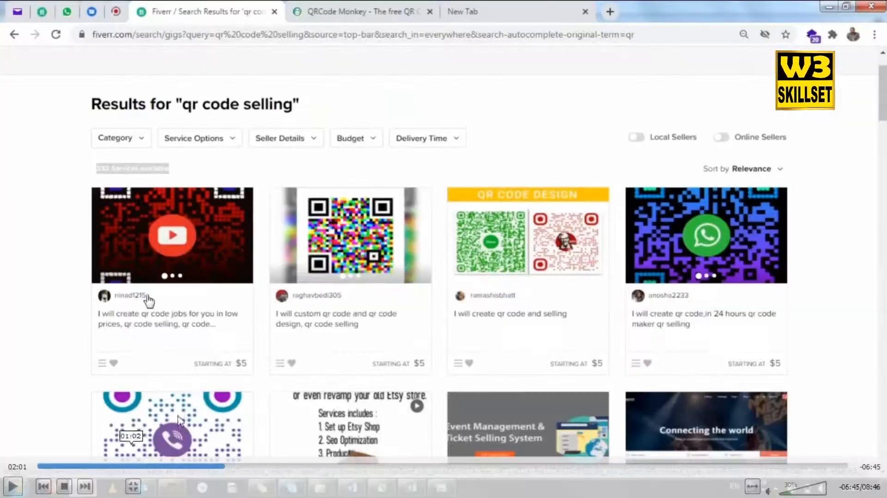
pyautogui.press('Escape')
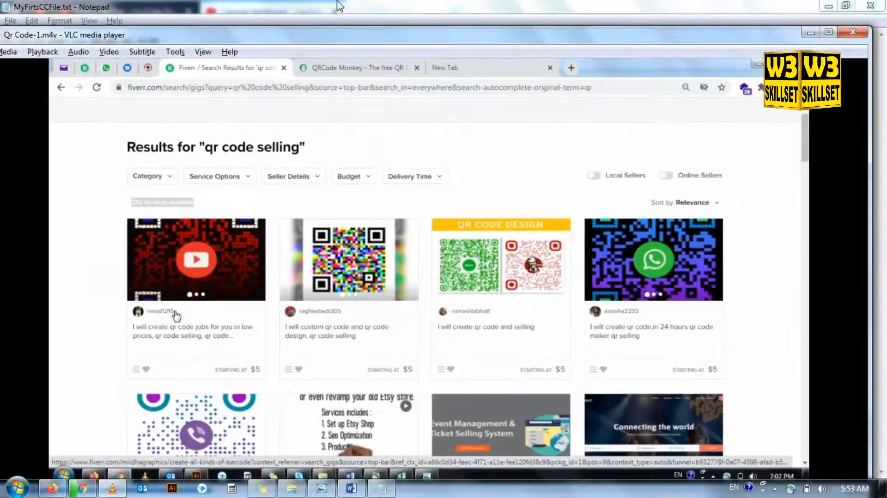
pyautogui.click(135, 53)
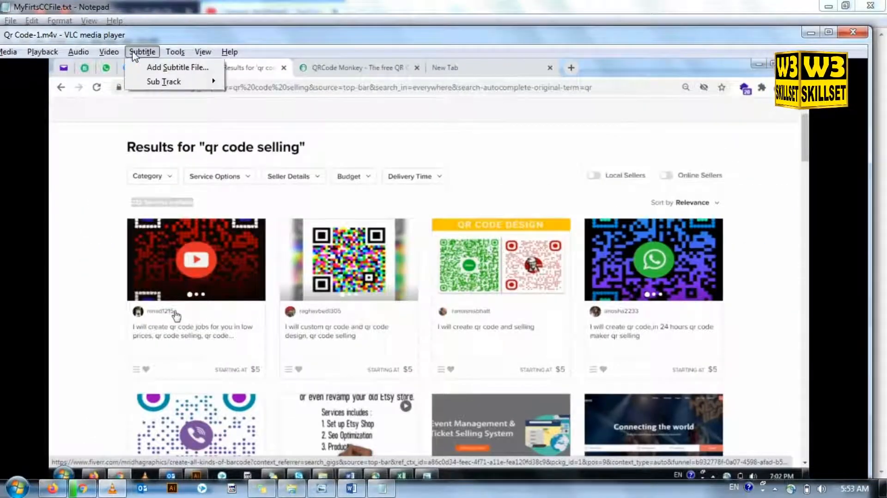
pyautogui.click(153, 69)
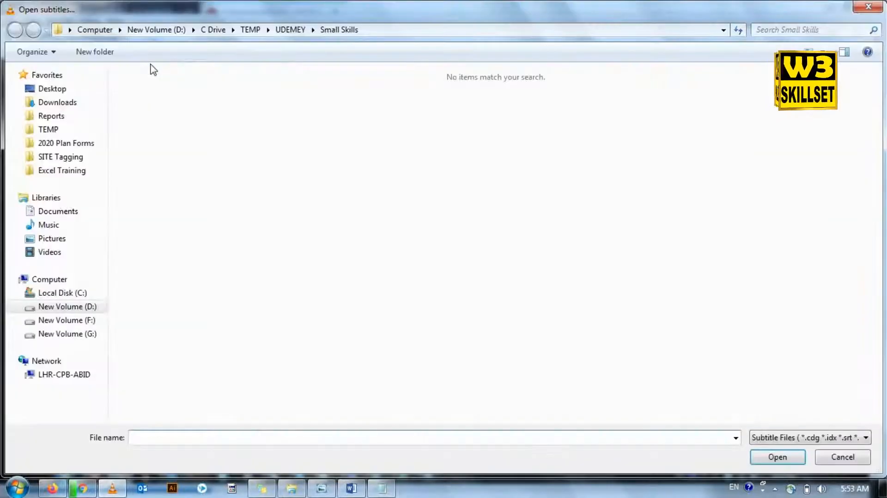
pyautogui.click(57, 133)
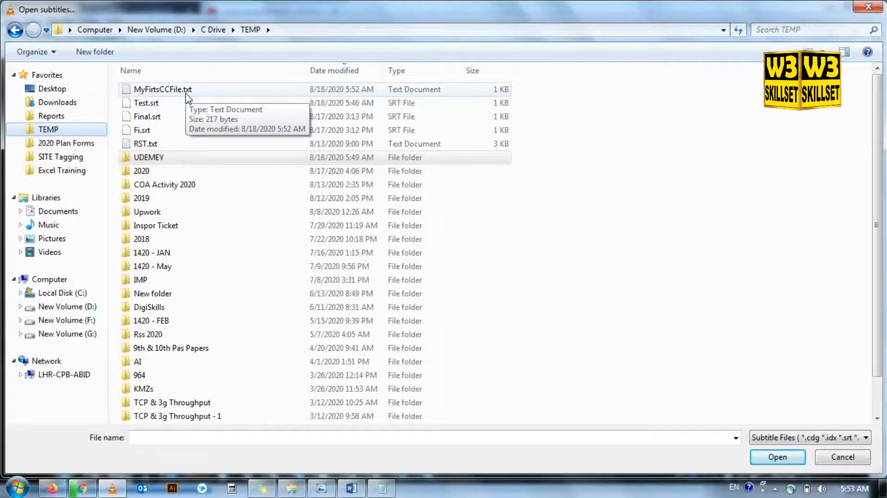
# Step: Switch to Notepad and save the subtitles in the TEMP folder as MyFirtsCCFile.srt, with All Files as the file type
pyautogui.click(382, 488)
pyautogui.click(10, 20)
pyautogui.click(21, 77)
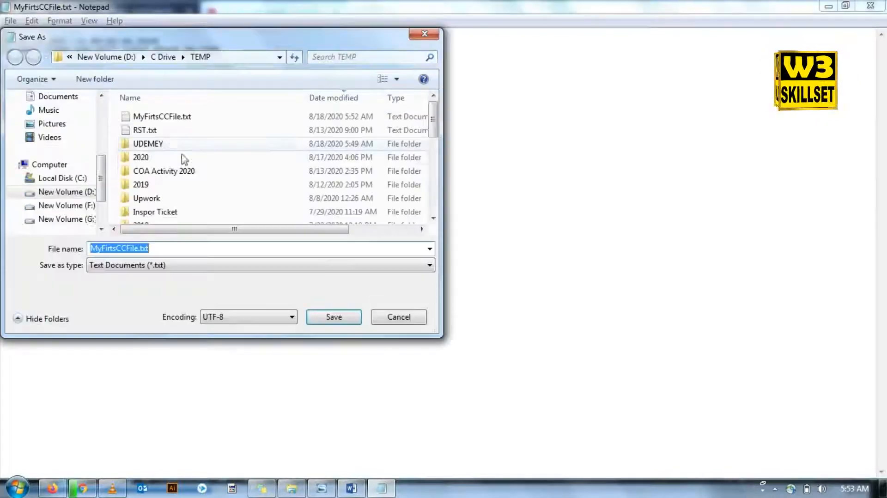
pyautogui.click(197, 270)
pyautogui.click(168, 289)
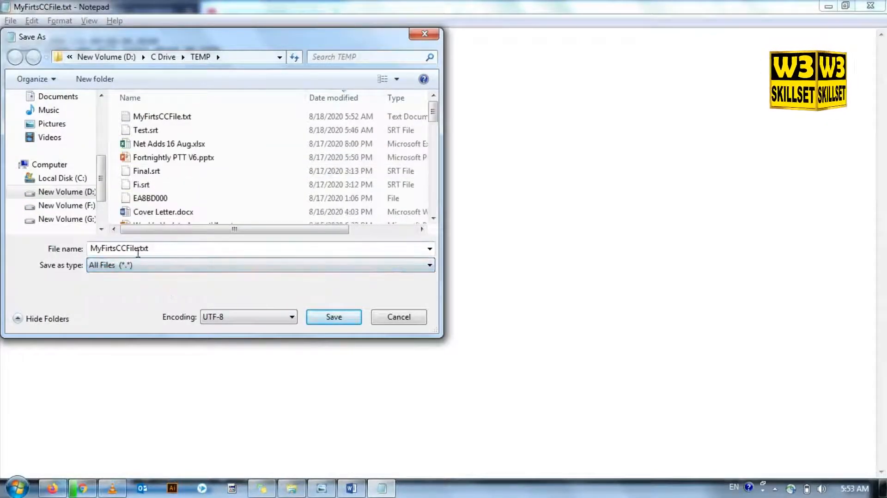
pyautogui.click(142, 251)
pyautogui.click(200, 248)
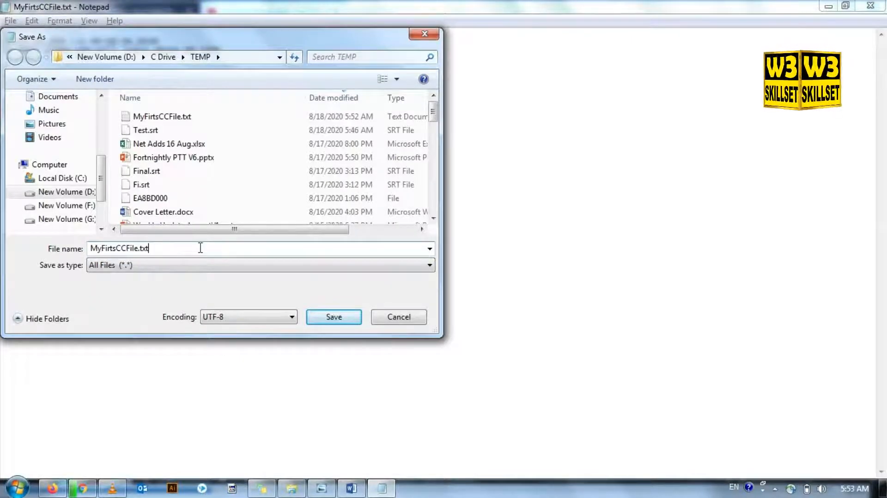
pyautogui.press('BackSpace')
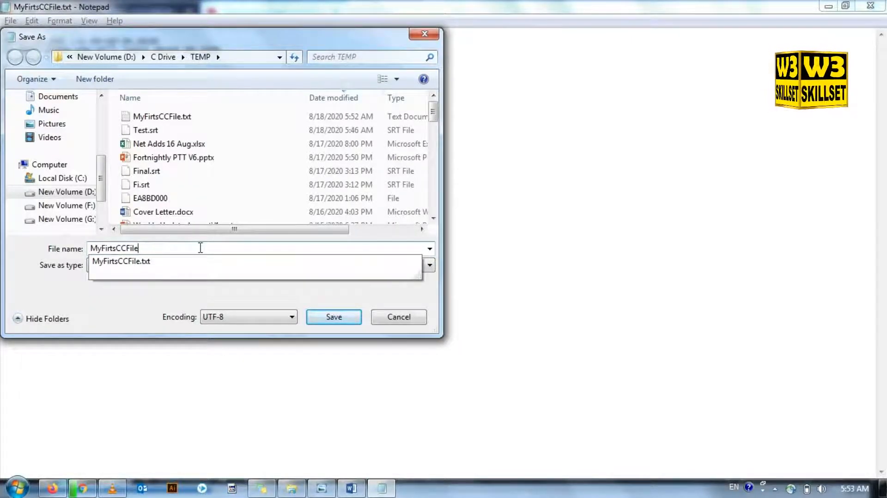
pyautogui.write('srt')
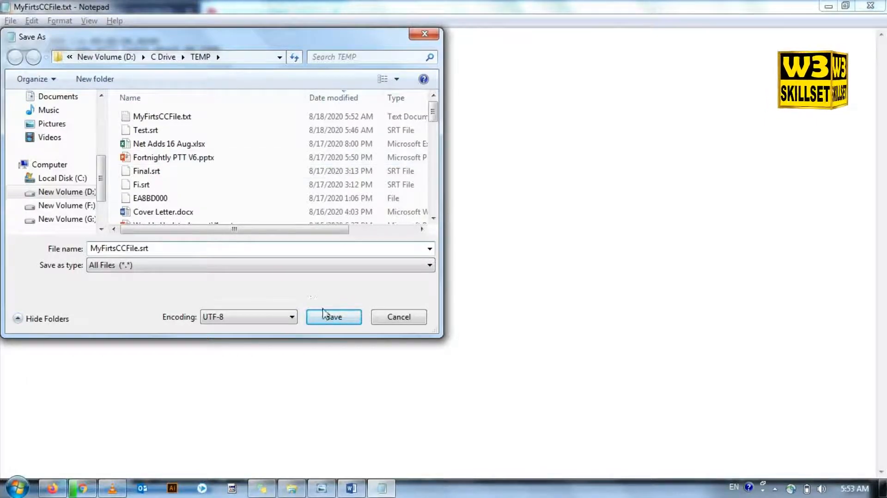
pyautogui.click(333, 317)
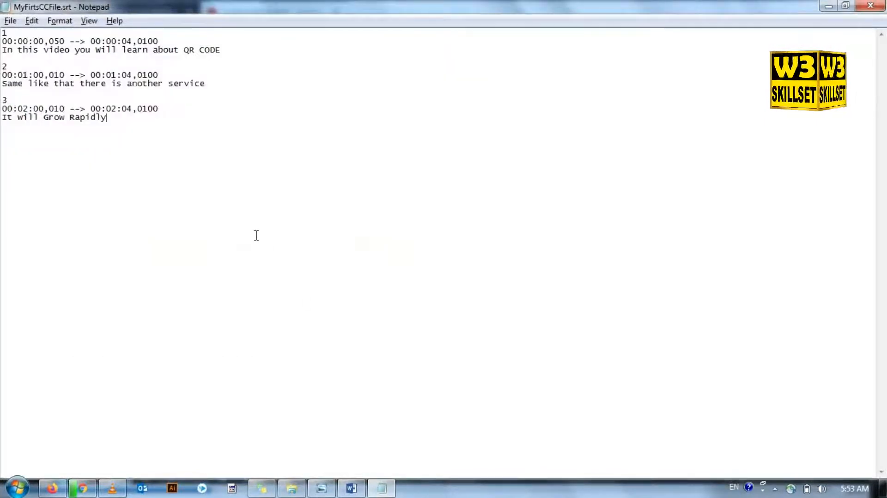
# Step: Switch to Windows Explorer and try to open MyFirtsCCFile.srt from the TEMP folder
pyautogui.click(291, 488)
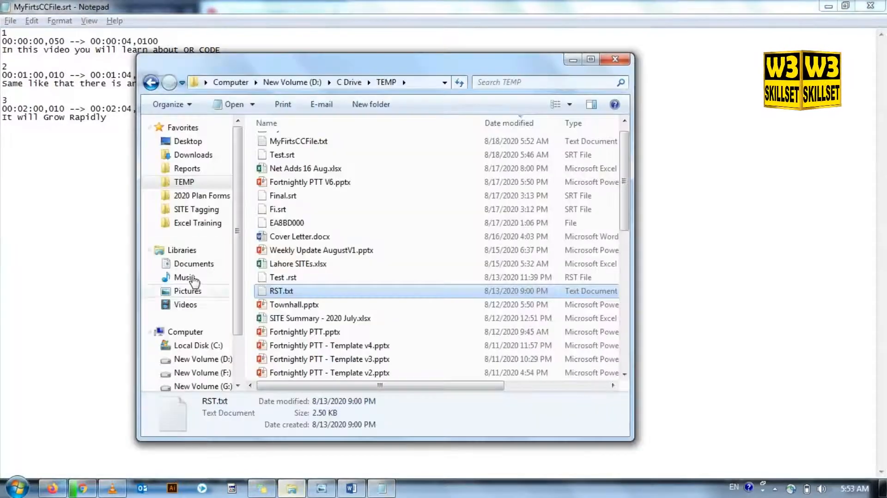
pyautogui.click(326, 147)
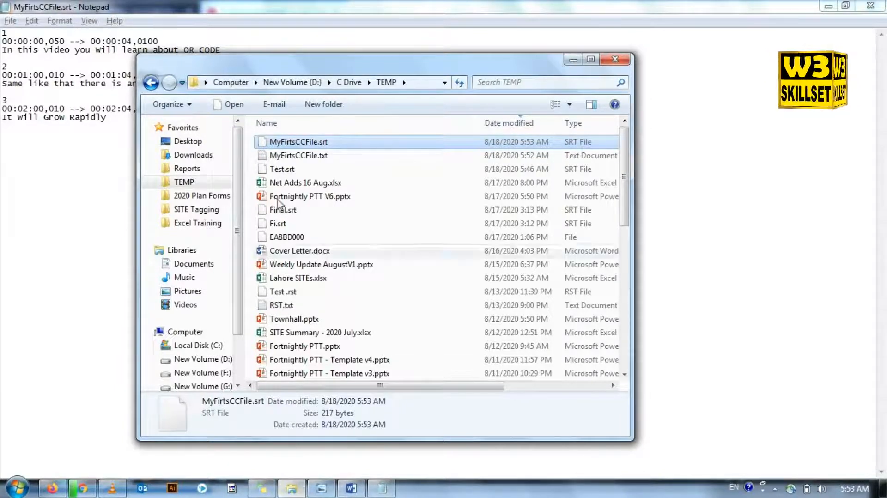
pyautogui.doubleClick(281, 142)
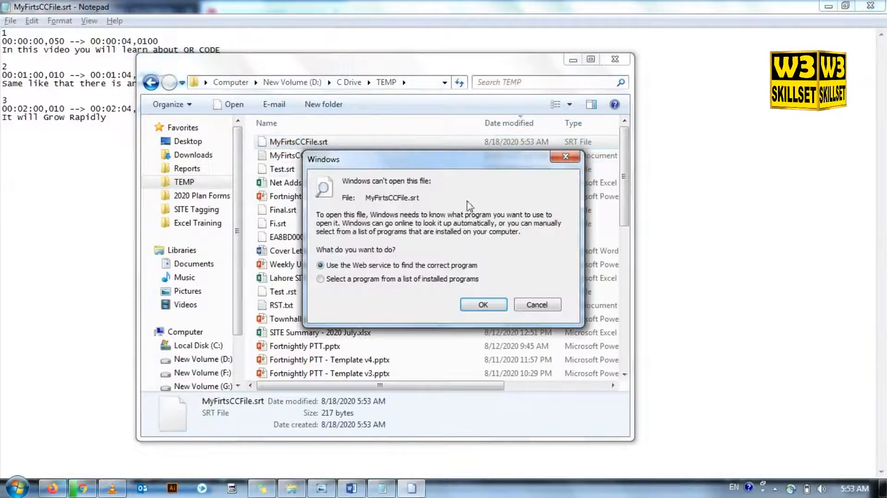
pyautogui.click(537, 304)
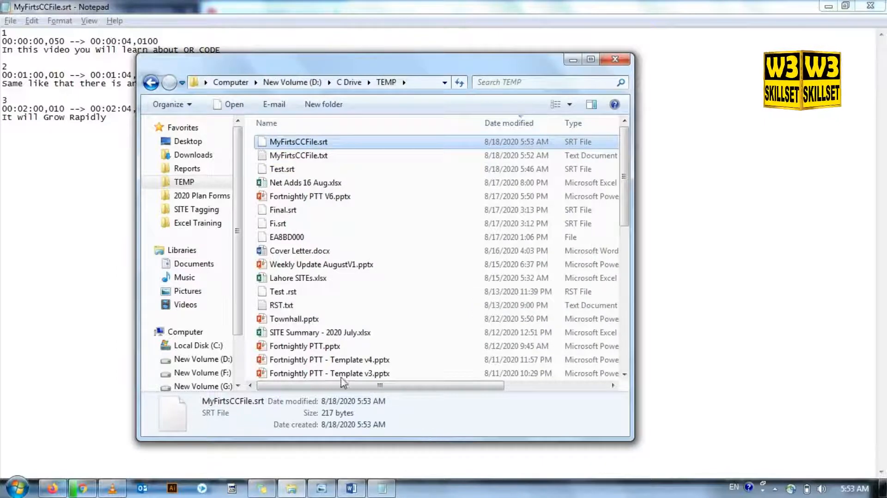
# Step: Switch to VLC media player, load MyFirtsCCFile.srt as the video's subtitles and show the video full screen
pyautogui.click(104, 489)
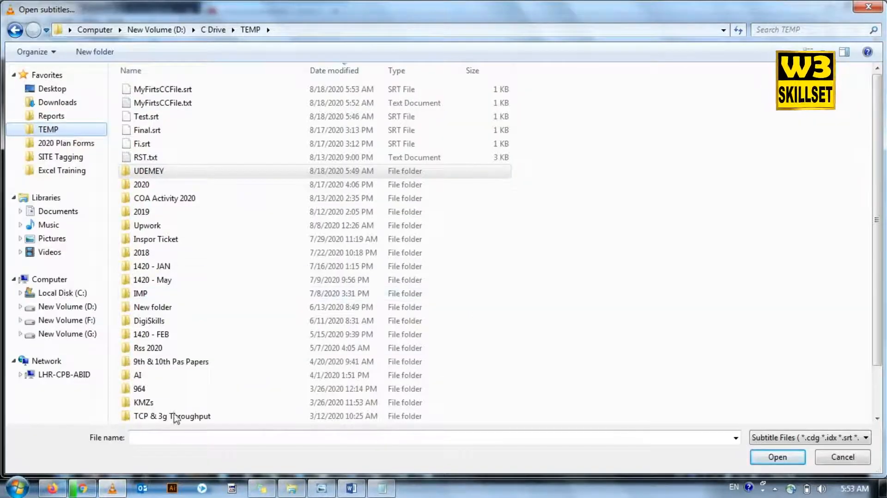
pyautogui.doubleClick(153, 89)
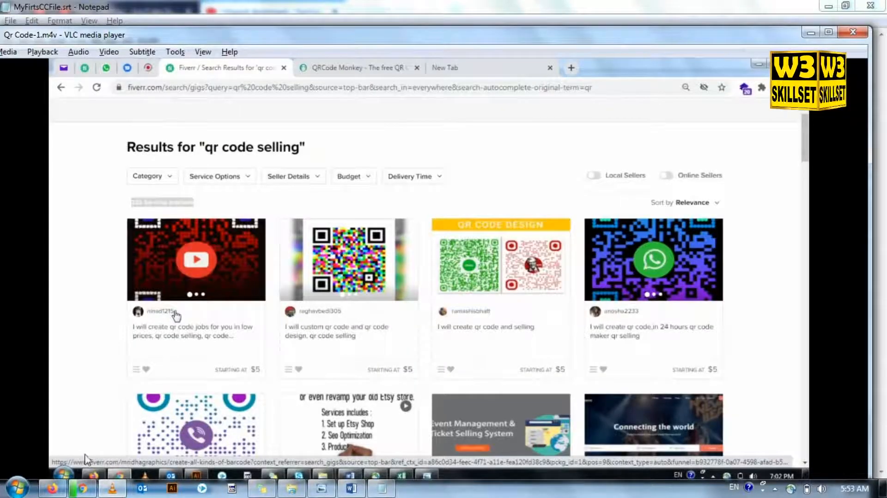
pyautogui.doubleClick(317, 125)
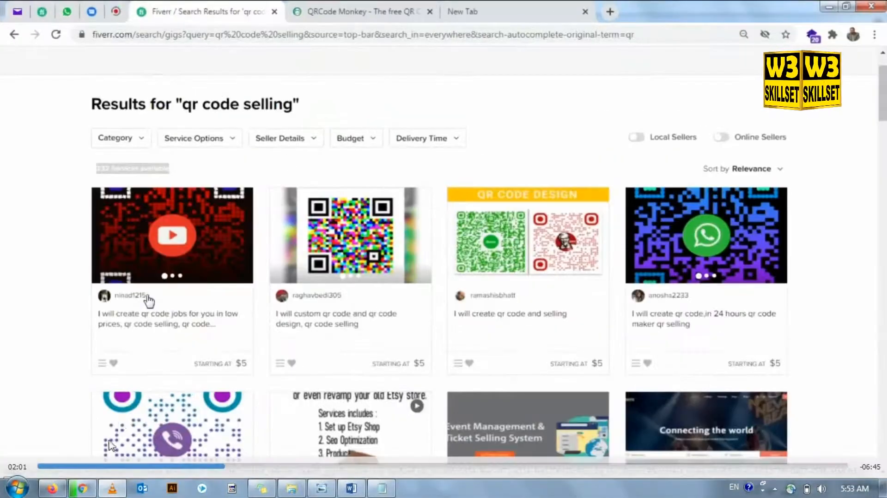
# Step: Check the subtitles at the video's start, around 01:00 and around 02:00, pausing playback and leaving full screen at the end
pyautogui.click(38, 466)
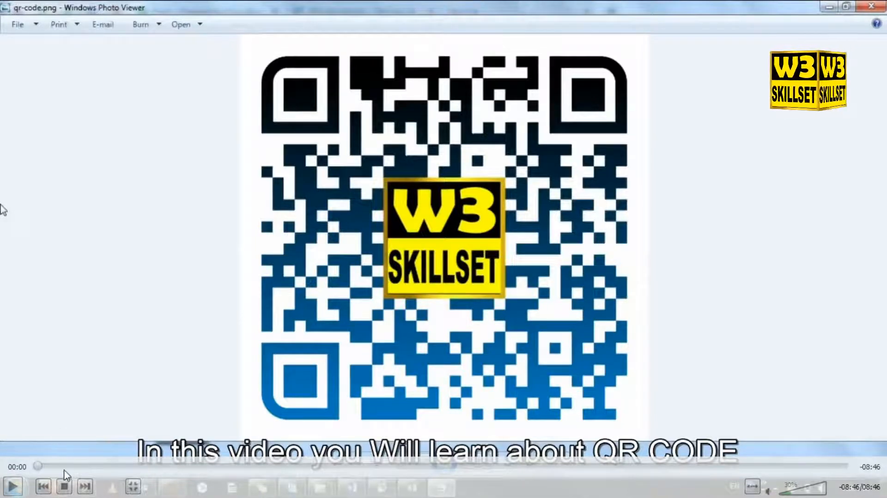
pyautogui.moveTo(42, 468); pyautogui.dragTo(126, 468)
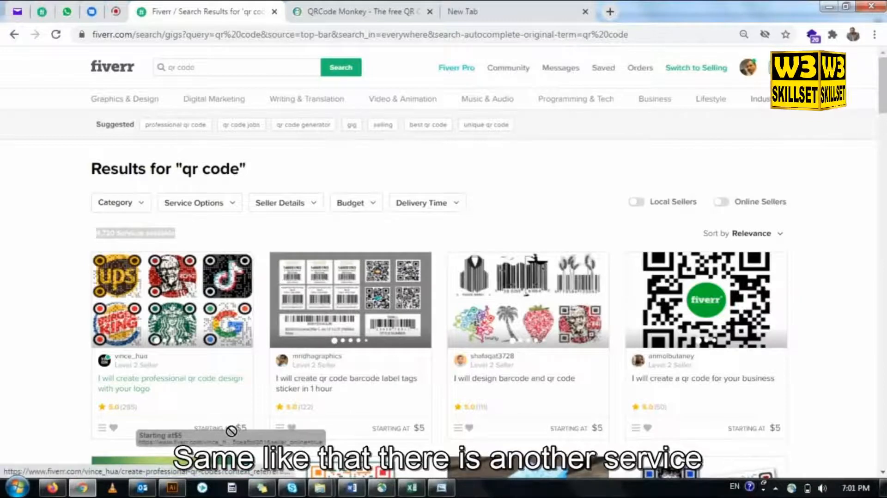
pyautogui.press('space')
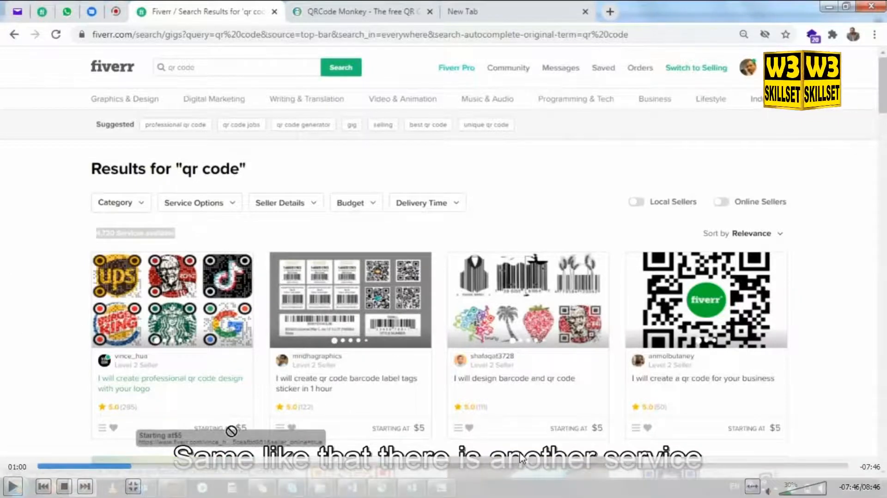
pyautogui.moveTo(130, 467); pyautogui.dragTo(219, 470)
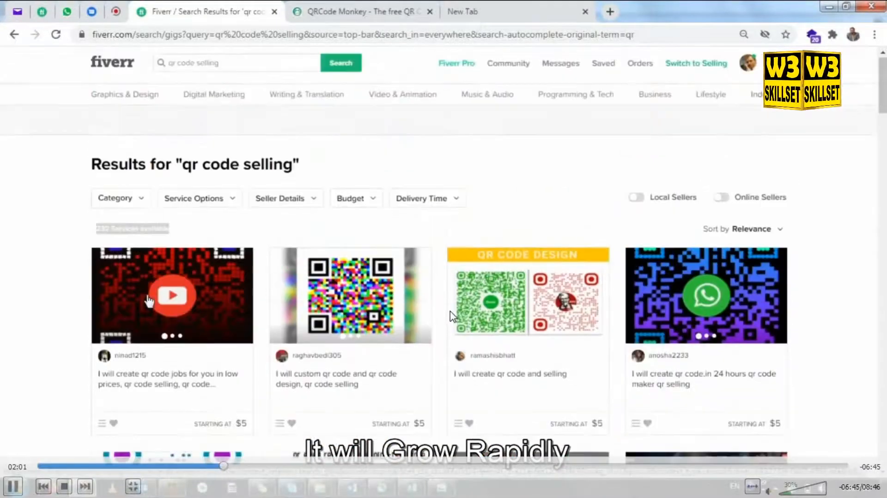
pyautogui.click(13, 486)
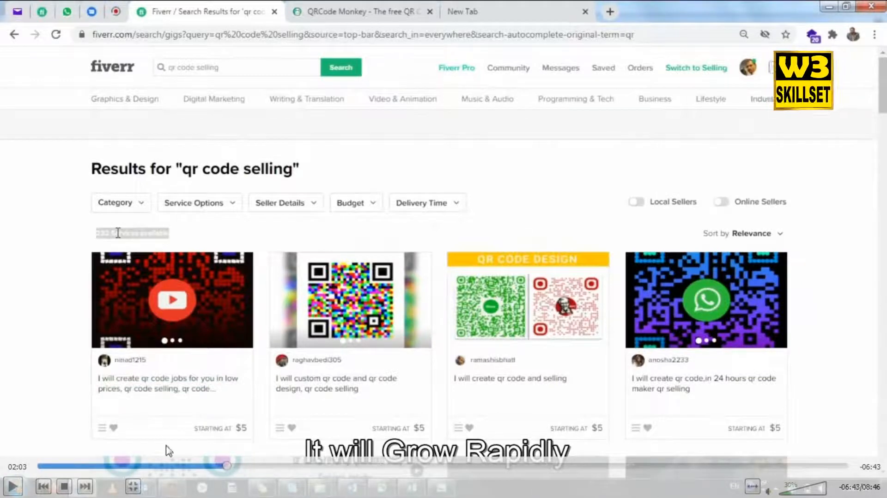
pyautogui.doubleClick(422, 287)
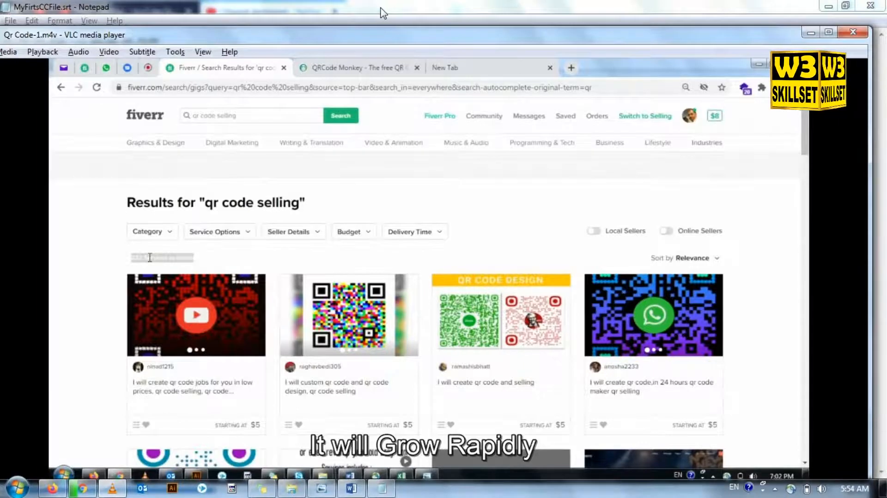